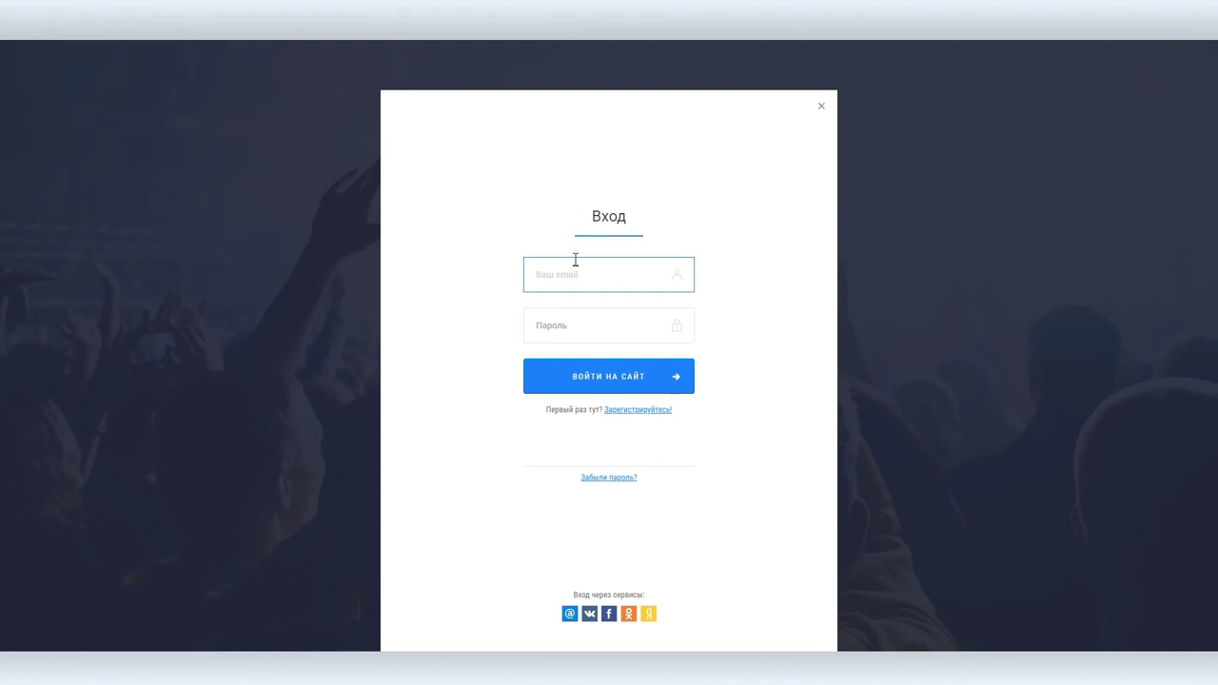
- Open the registration form and, once signed in, review the profile fields in the account settings
click(630, 411)
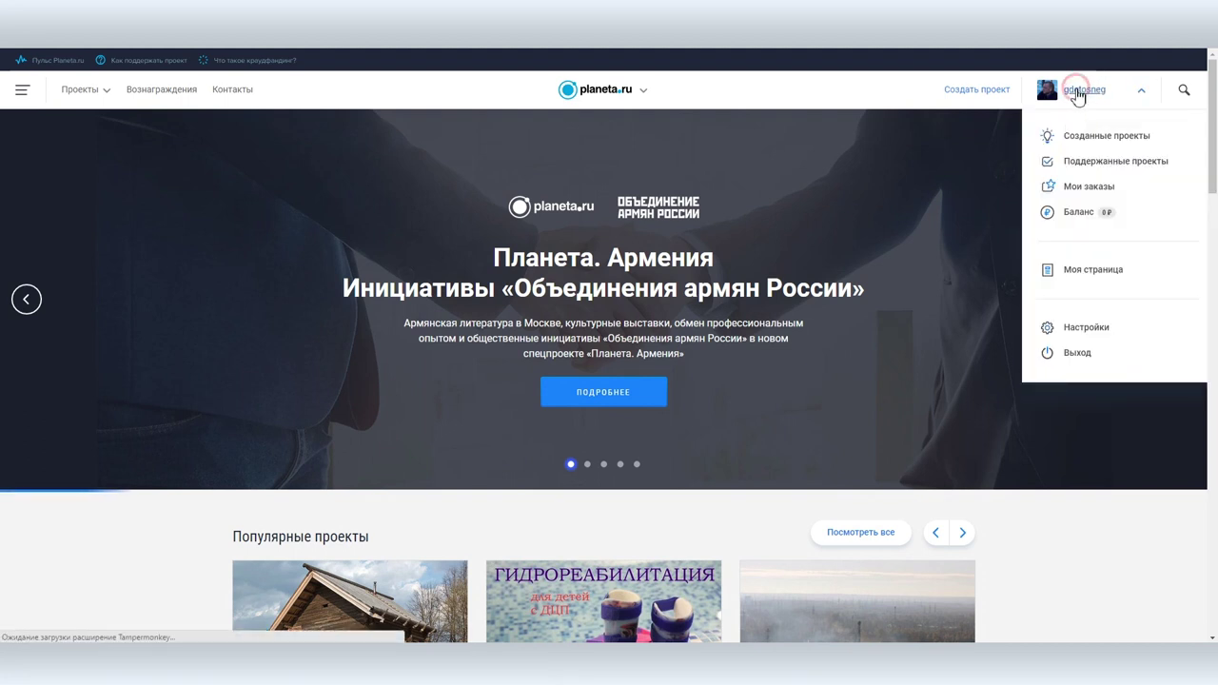
click(1081, 94)
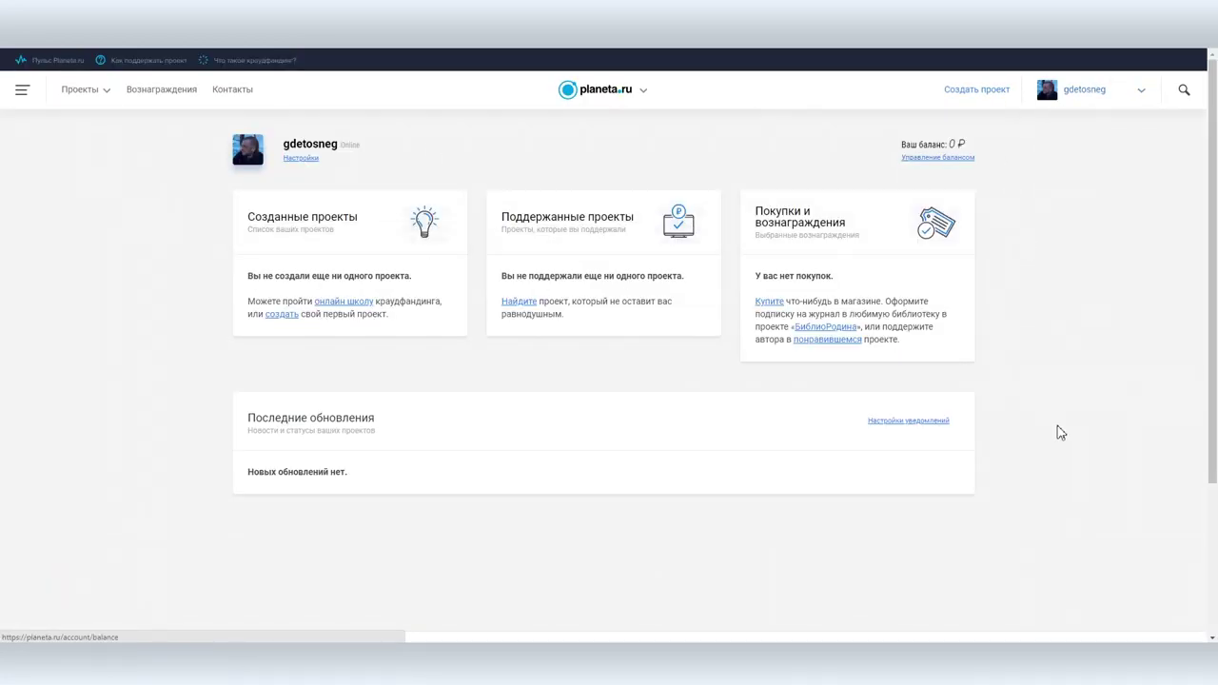
mouse_move(1096, 104)
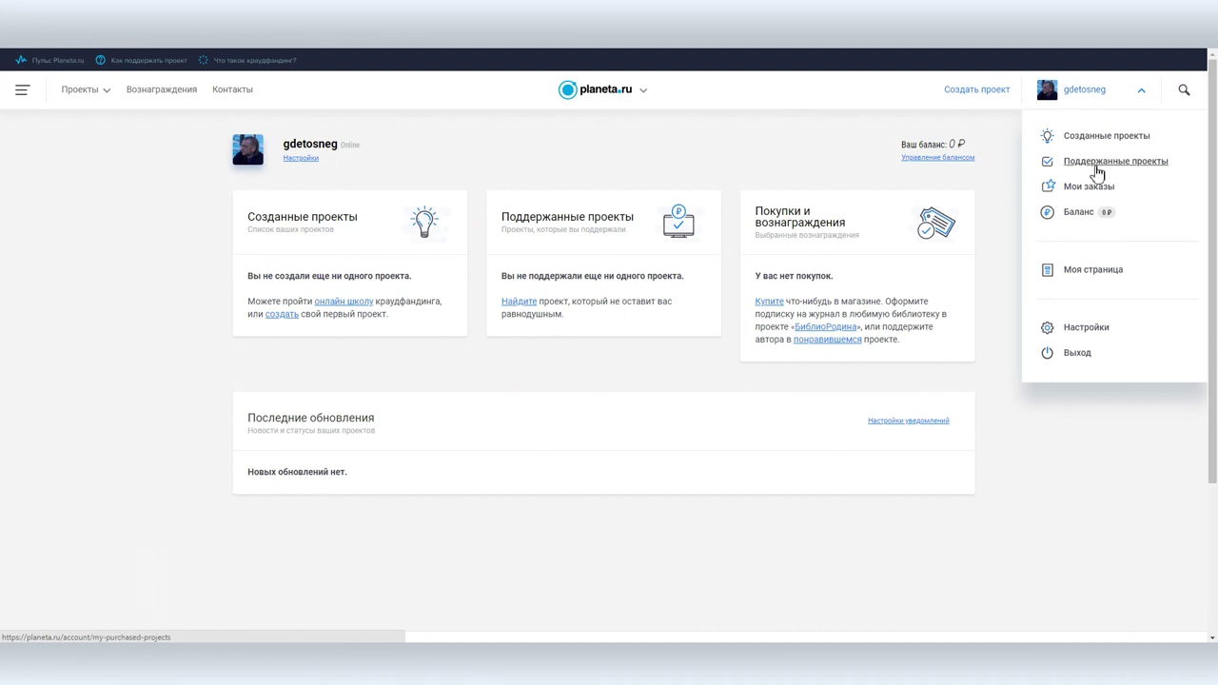
click(1070, 343)
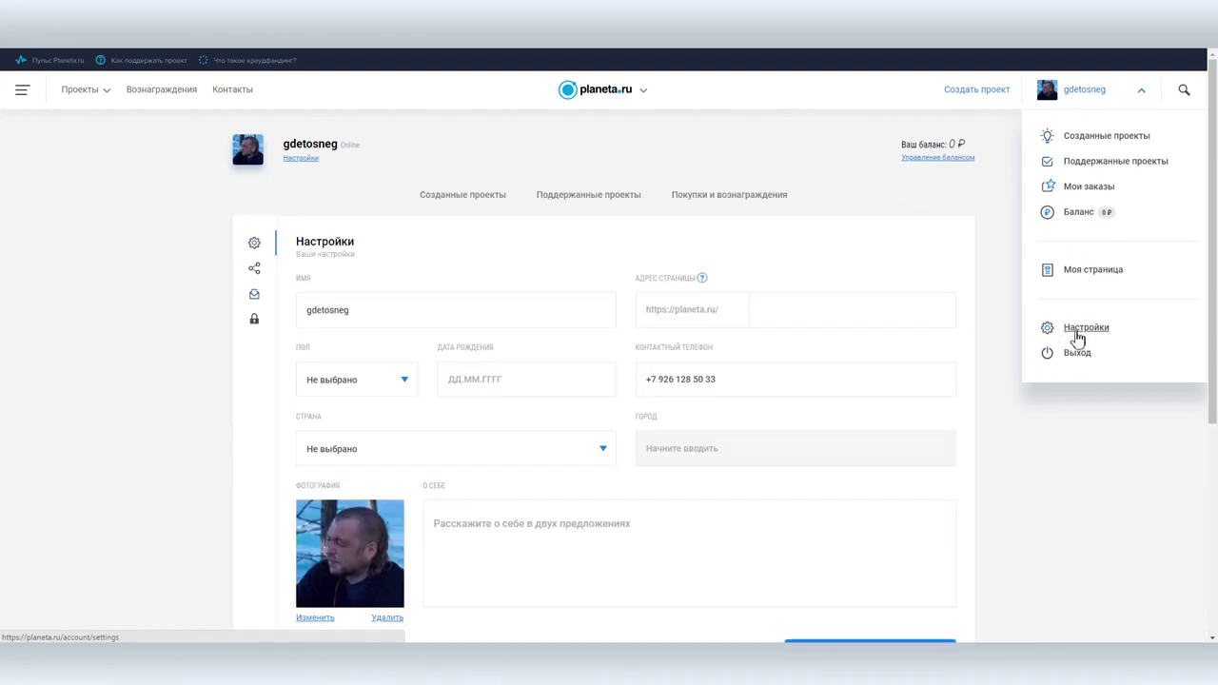
scroll(828, 338, down, 2)
scroll(831, 340, up, 2)
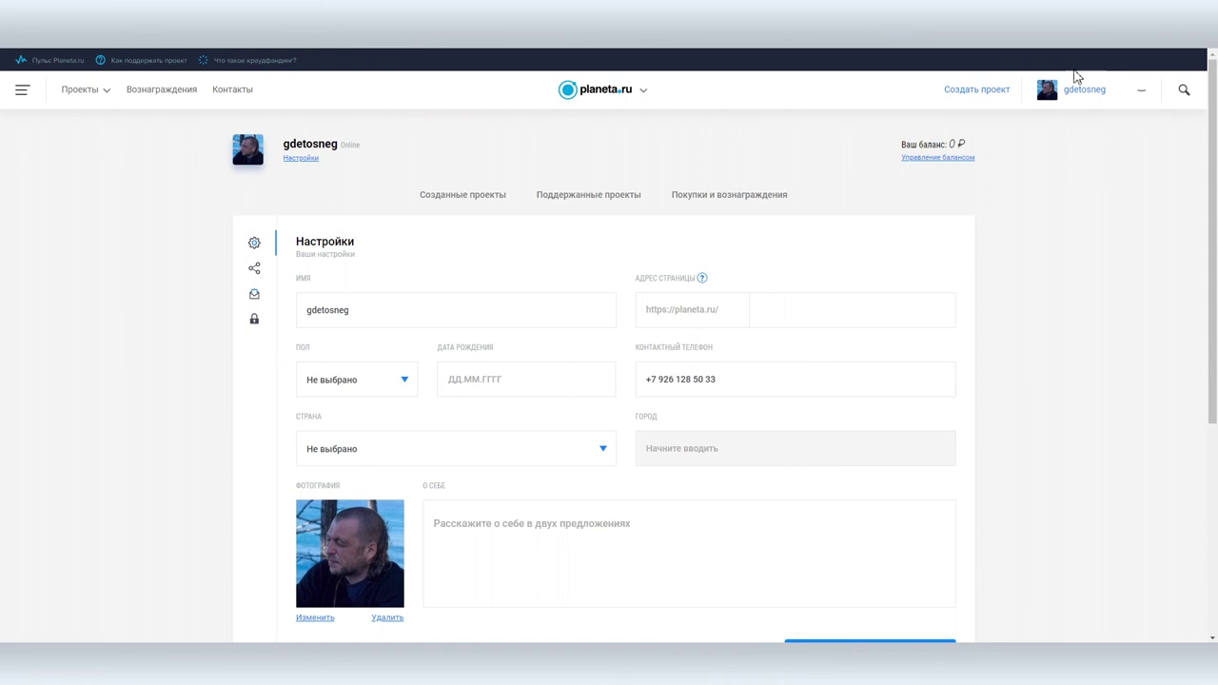
- Open project creation and read the rules, highlighting the ban on projects hosted on similar services
click(981, 95)
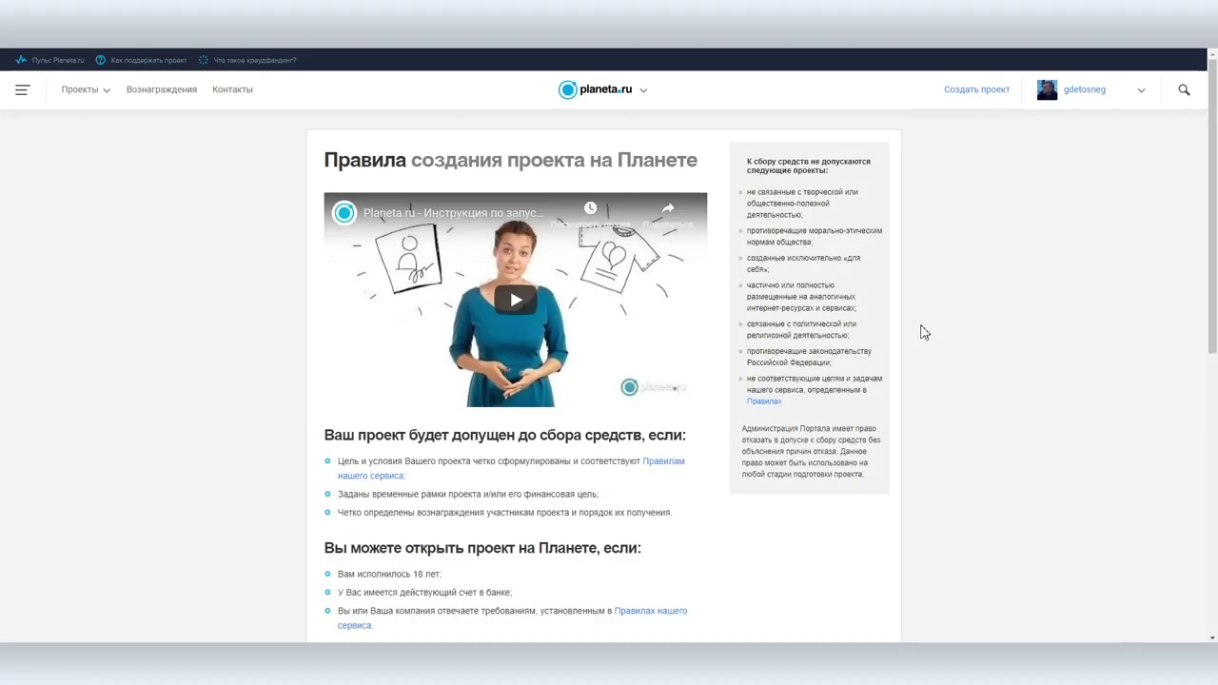
scroll(919, 332, down, 5)
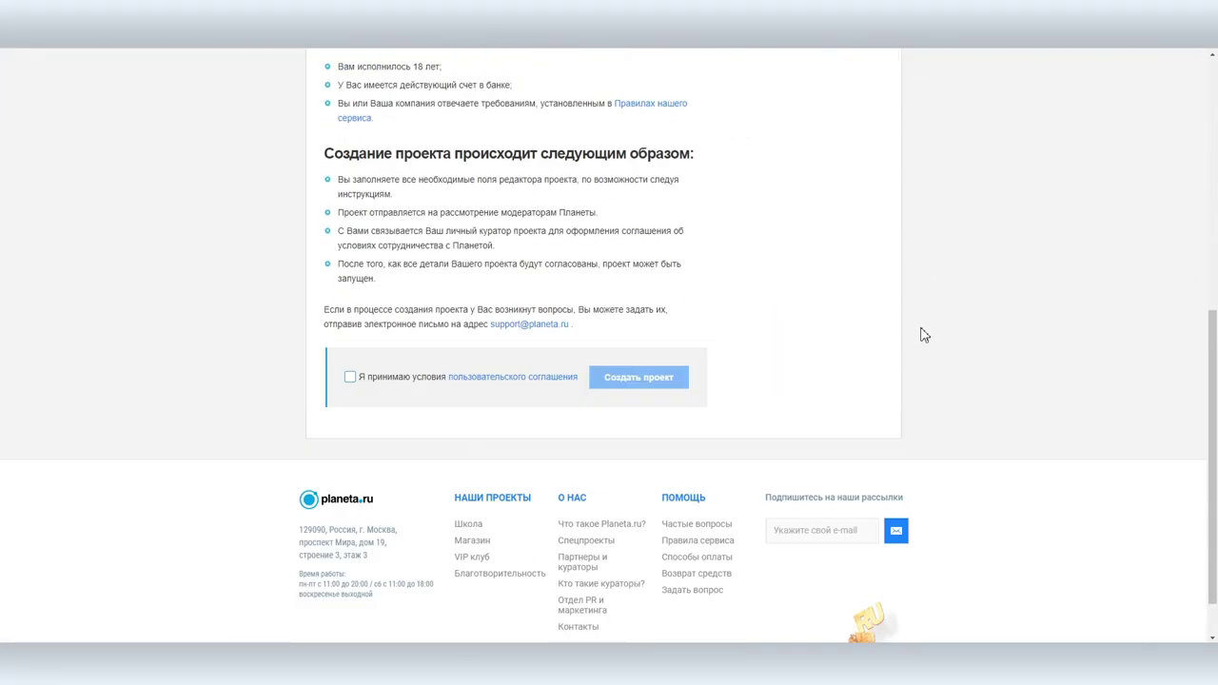
scroll(921, 335, up, 5)
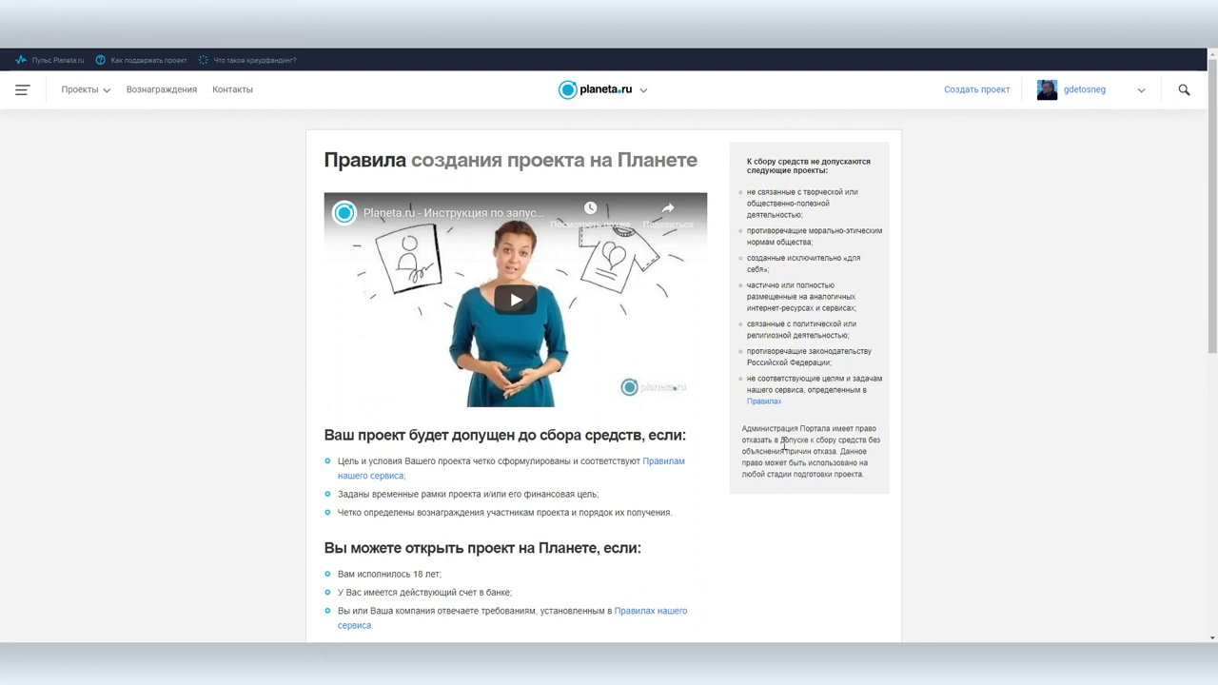
drag(770, 286, 835, 312)
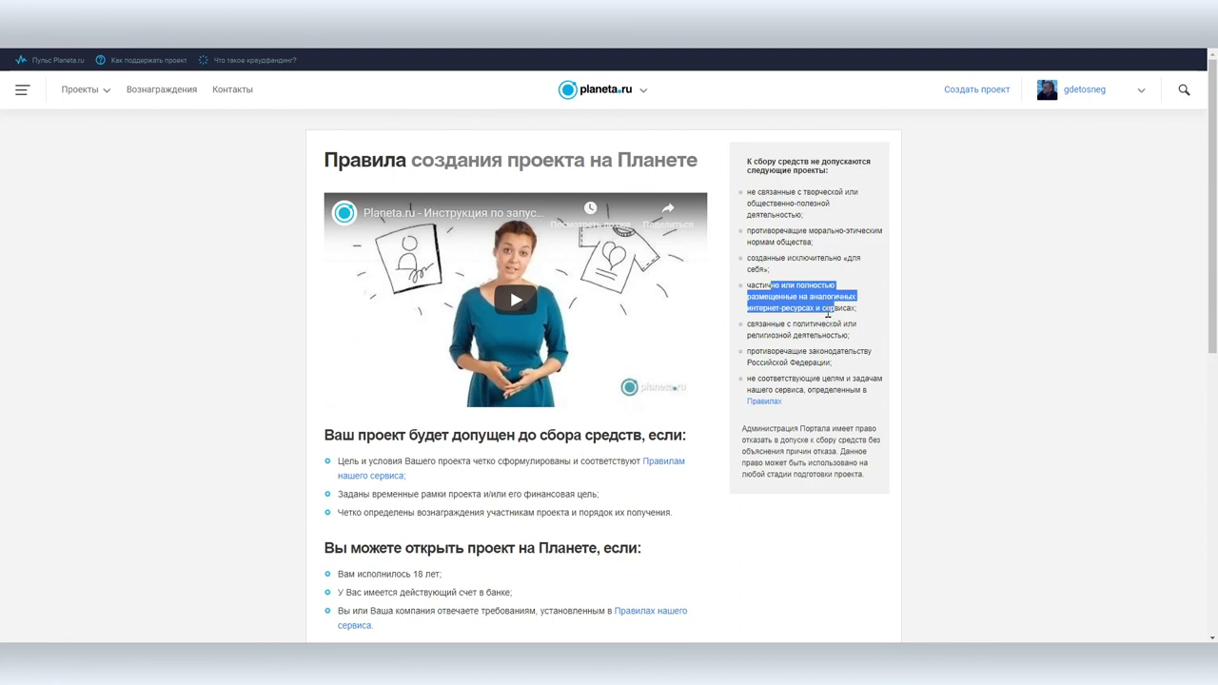
drag(769, 193, 791, 206)
click(952, 240)
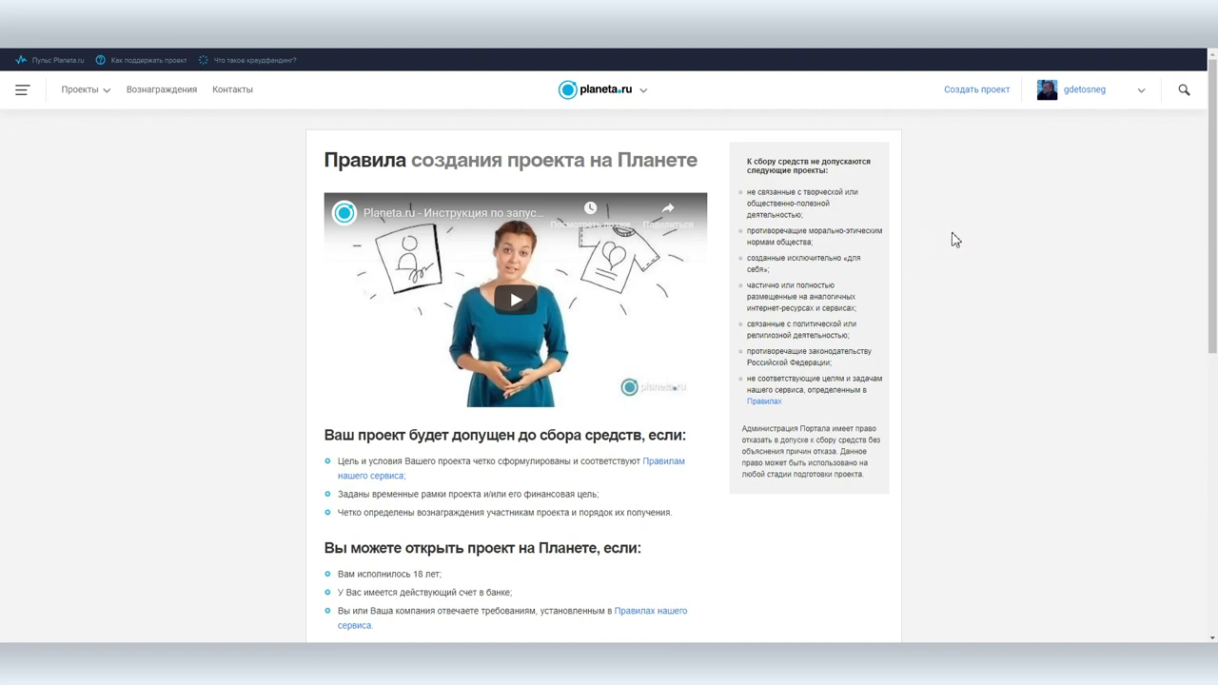
- Accept the user agreement terms and create the project
scroll(956, 240, down, 6)
click(350, 320)
click(646, 319)
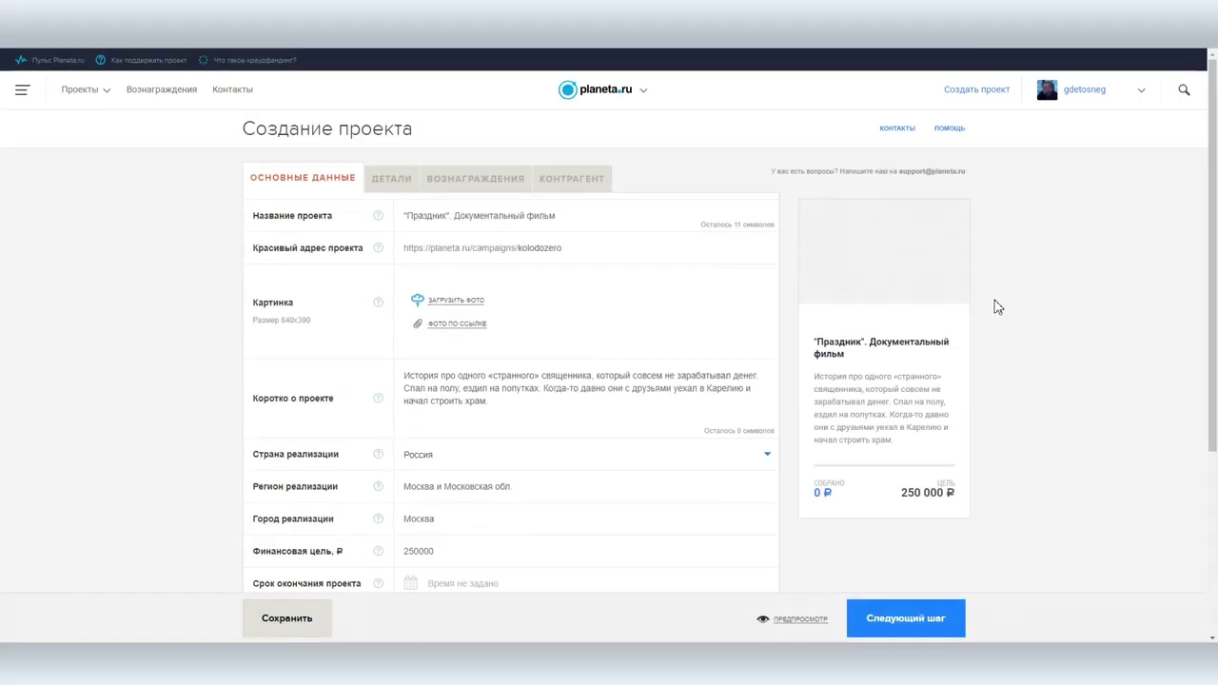
- Check the financial goal and the hint for the end date, and set the project's end date to 13.03.2019
scroll(759, 314, down, 1)
scroll(758, 314, down, 2)
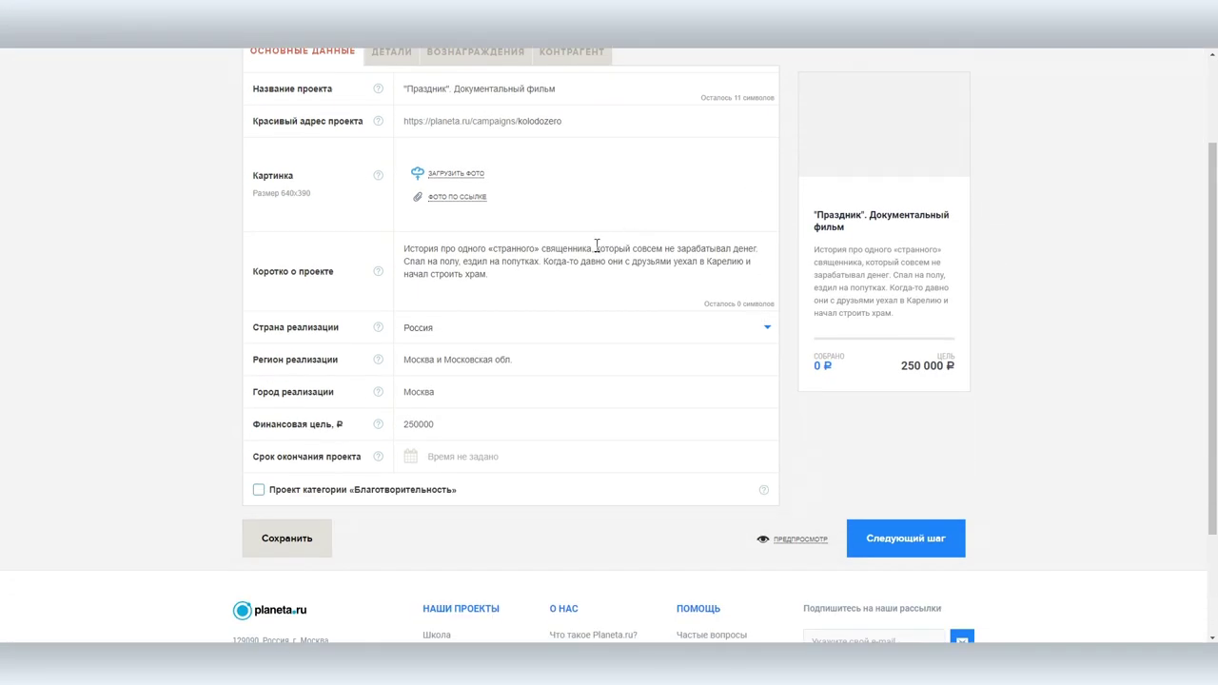
drag(436, 424, 400, 420)
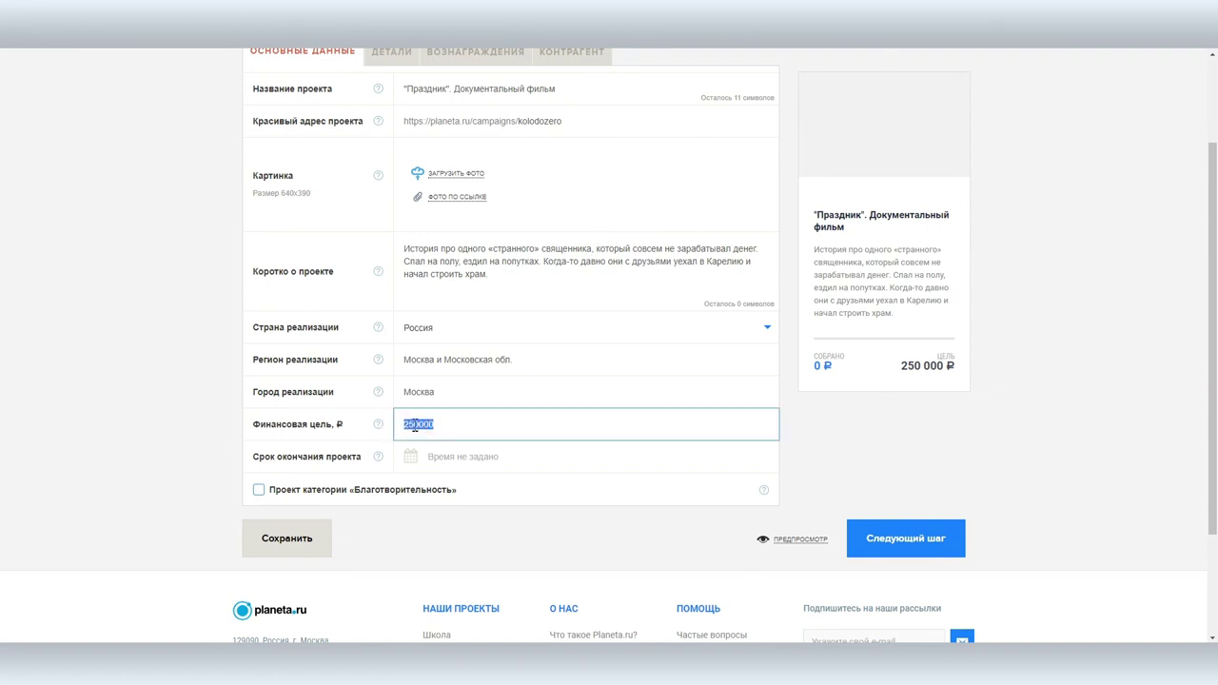
mouse_move(377, 429)
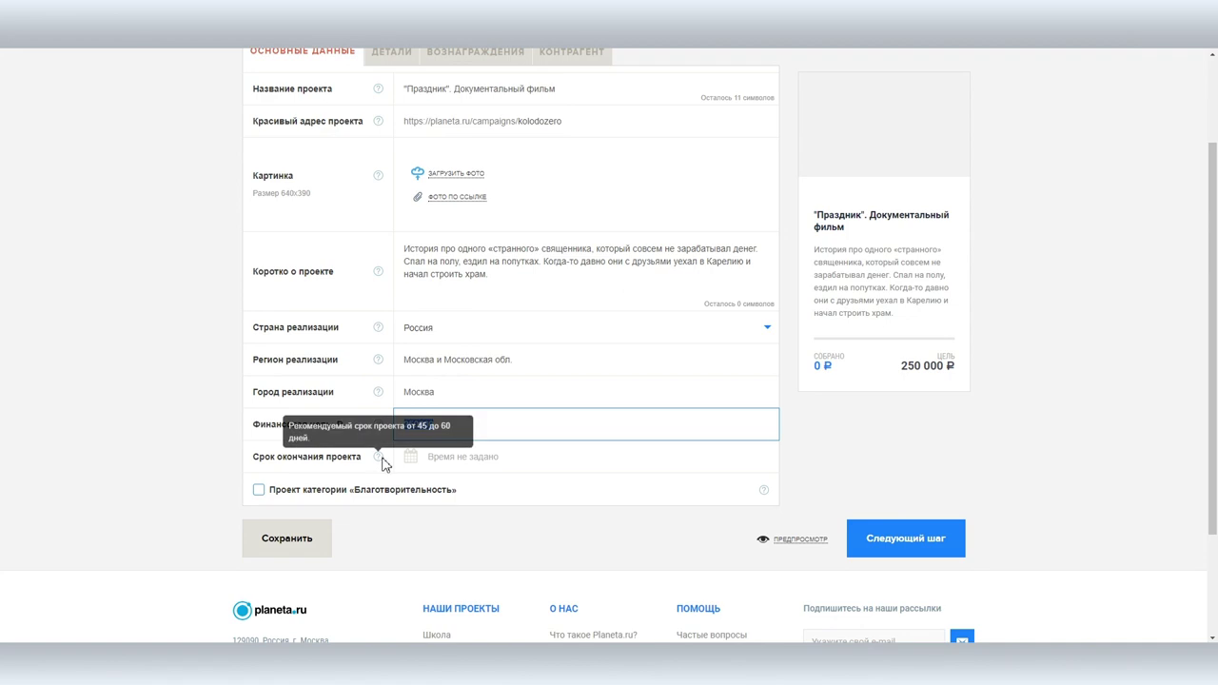
click(405, 460)
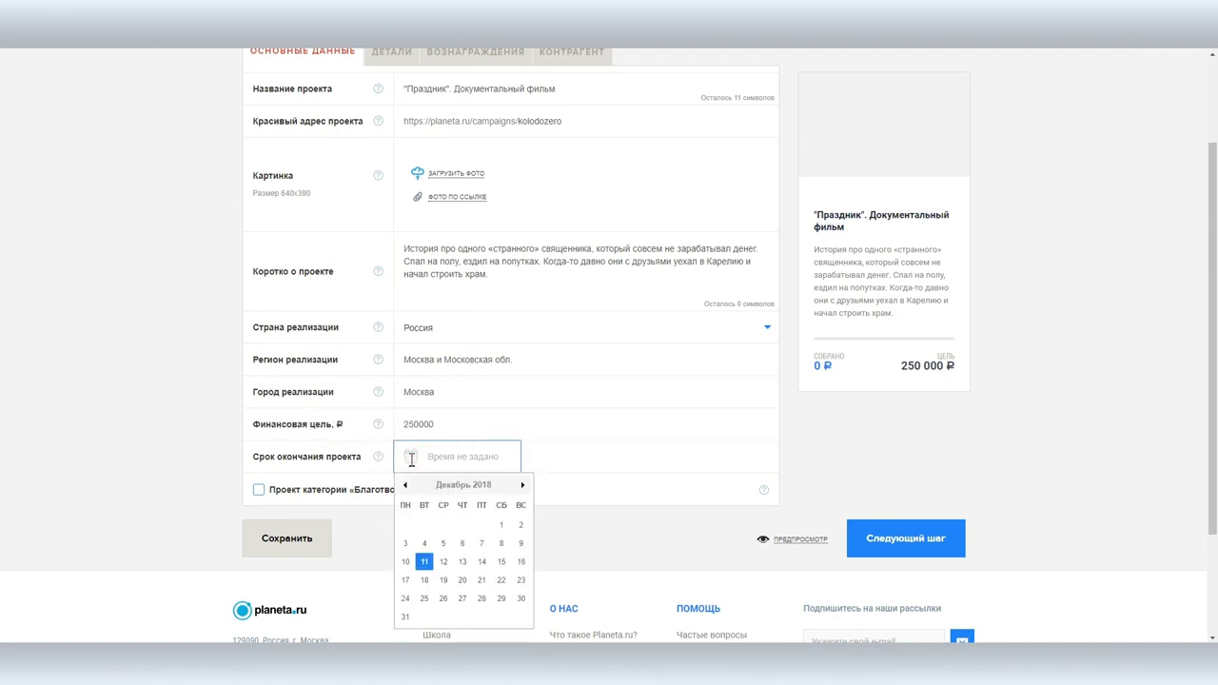
click(526, 487)
click(524, 486)
click(525, 486)
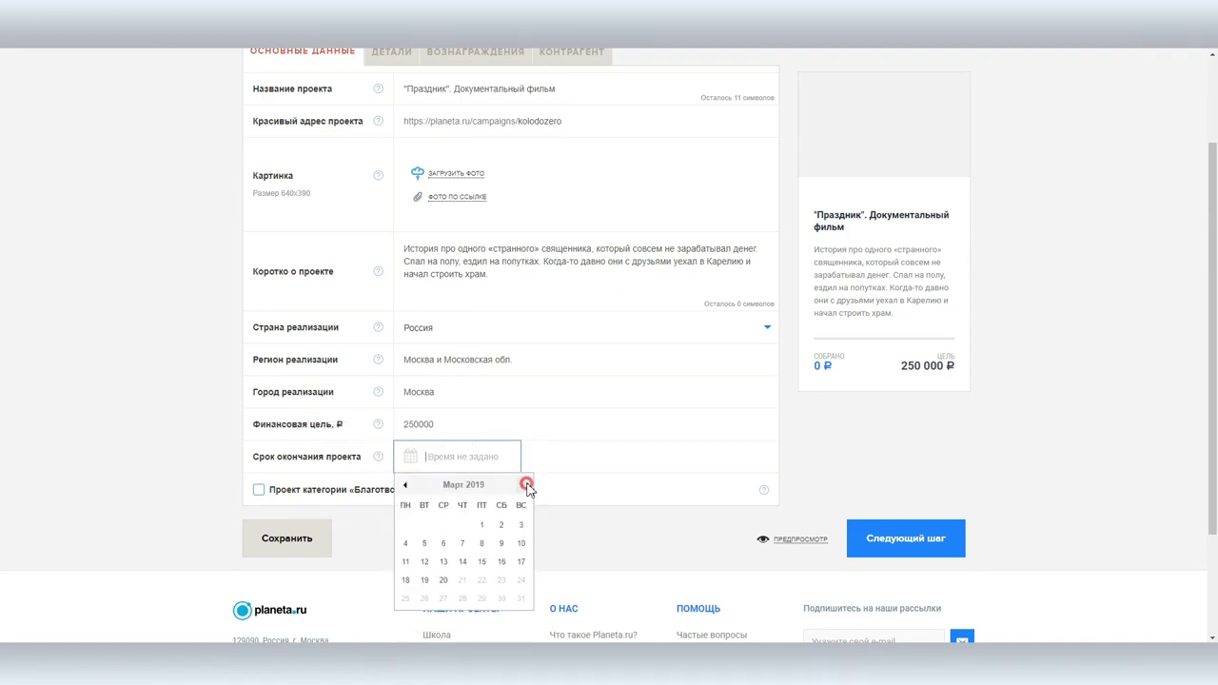
click(445, 562)
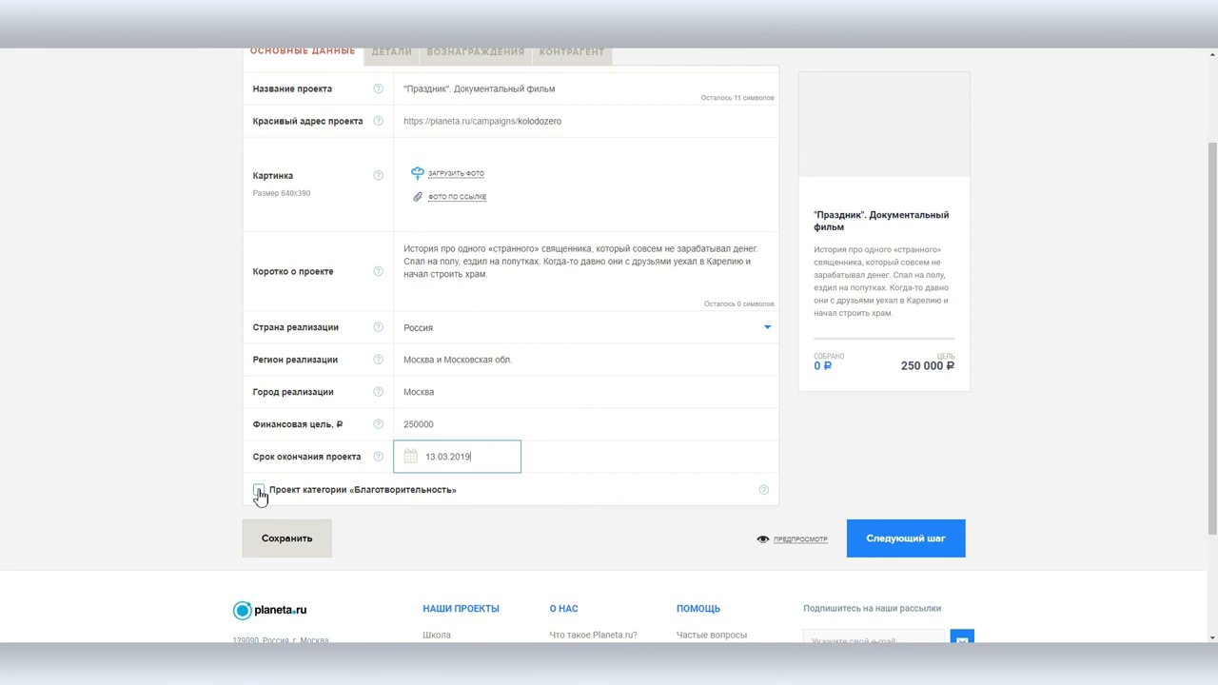
- Upload the photo of the bearded man in a checked shirt as the project picture and save the basic data
click(456, 173)
double_click(143, 157)
scroll(316, 190, up, 10)
double_click(438, 209)
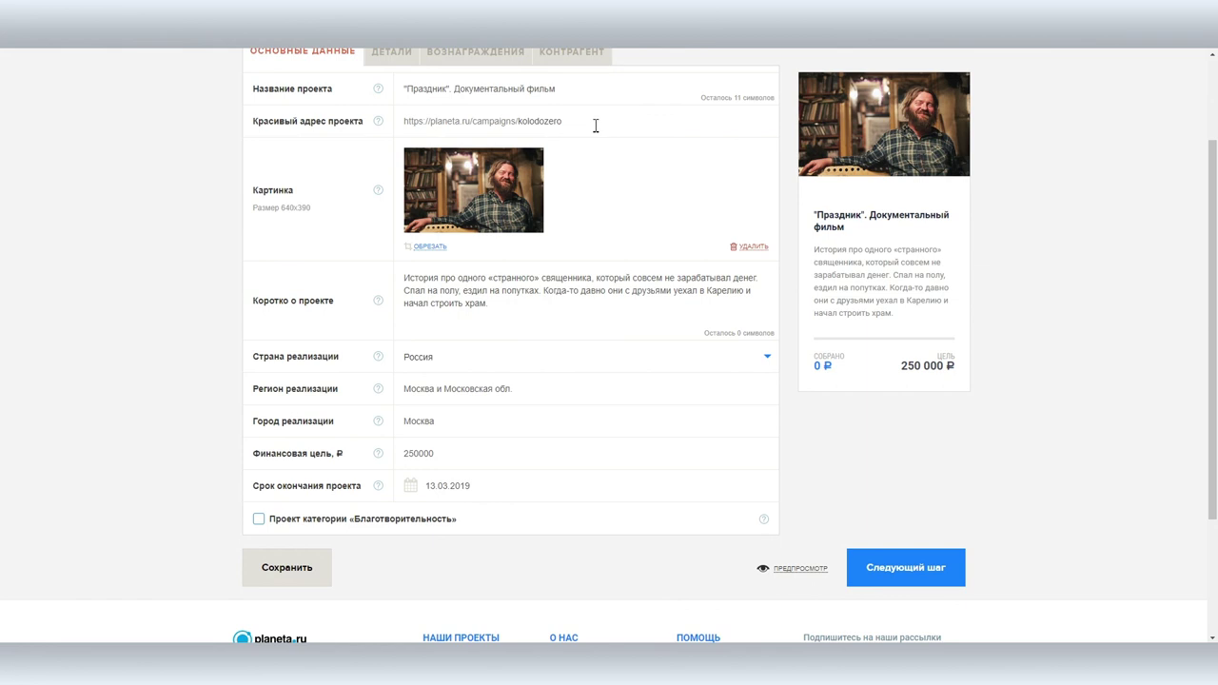
click(299, 571)
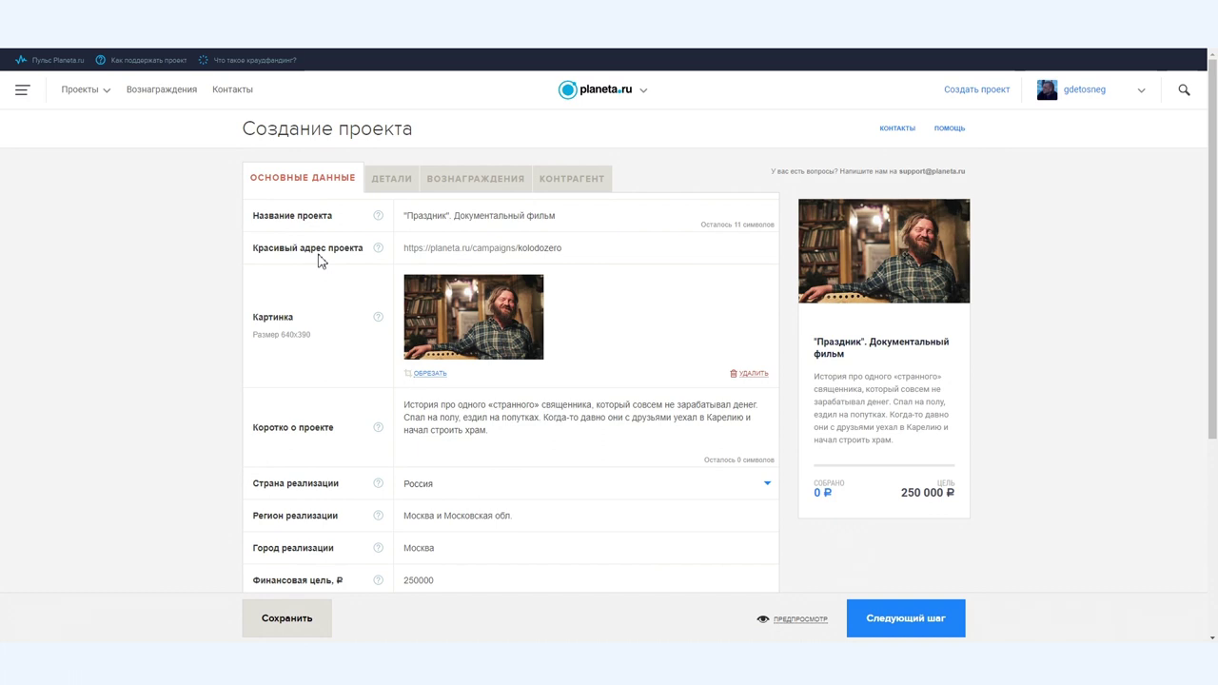
- Open the project's details section and look through the text, photos and video in its detailed description
click(400, 179)
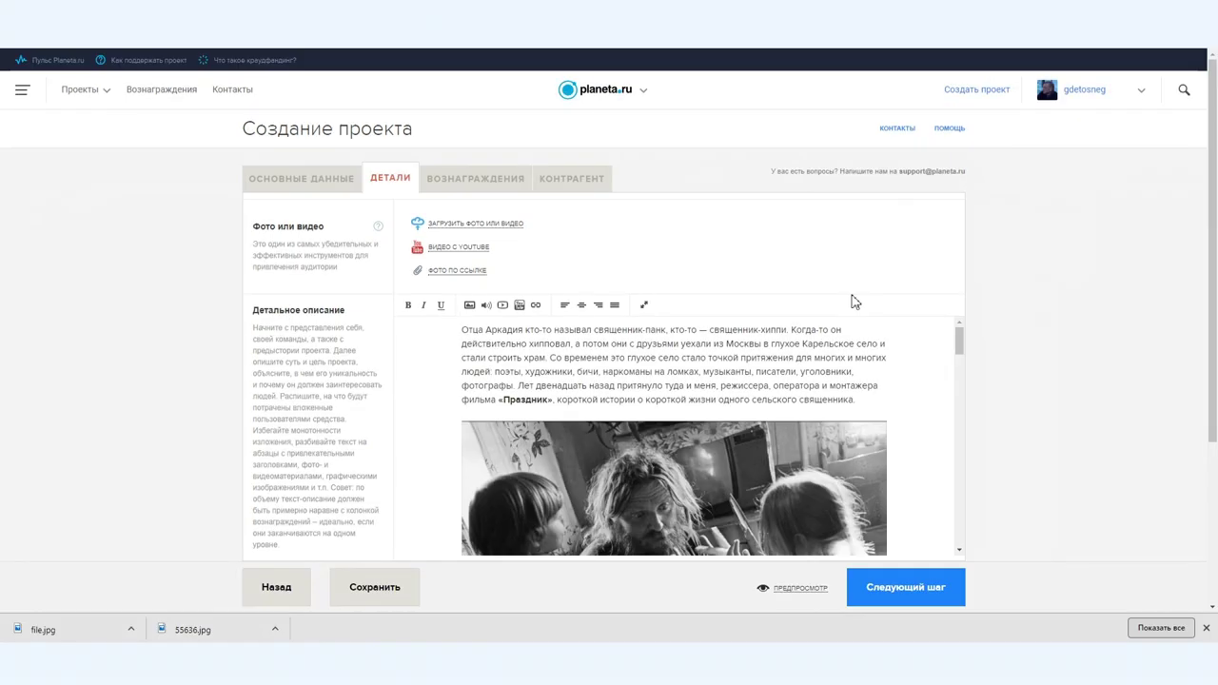
scroll(851, 302, down, 2)
scroll(904, 243, down, 6)
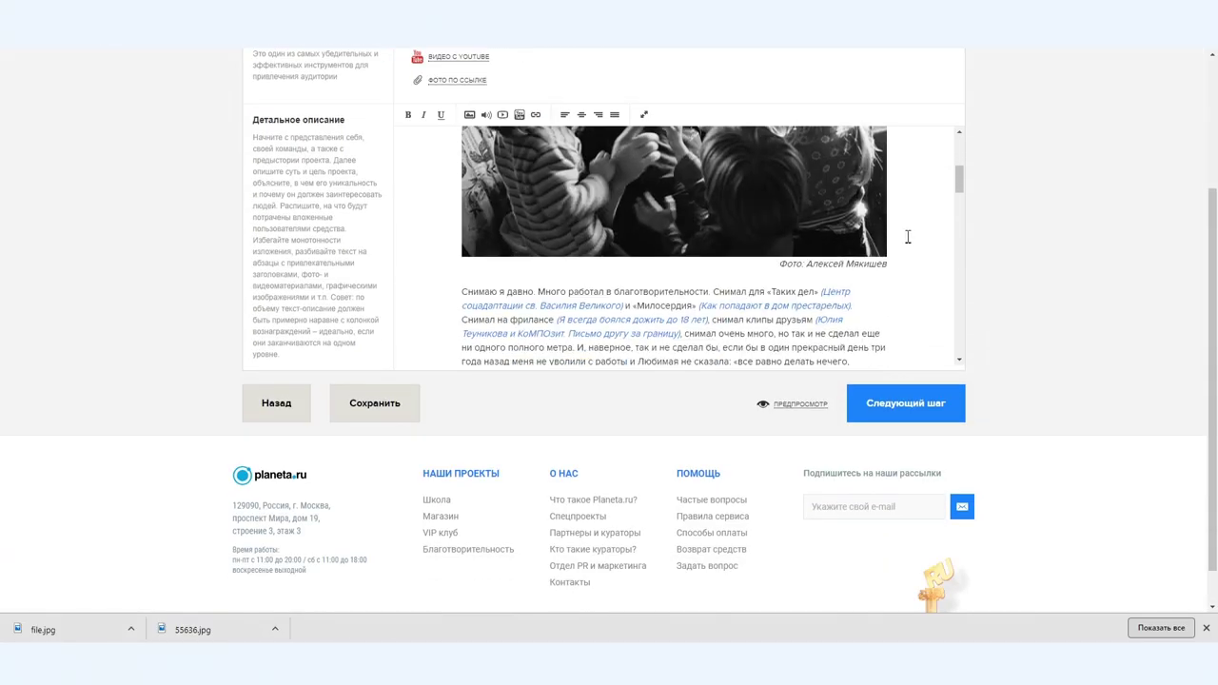
scroll(905, 237, down, 8)
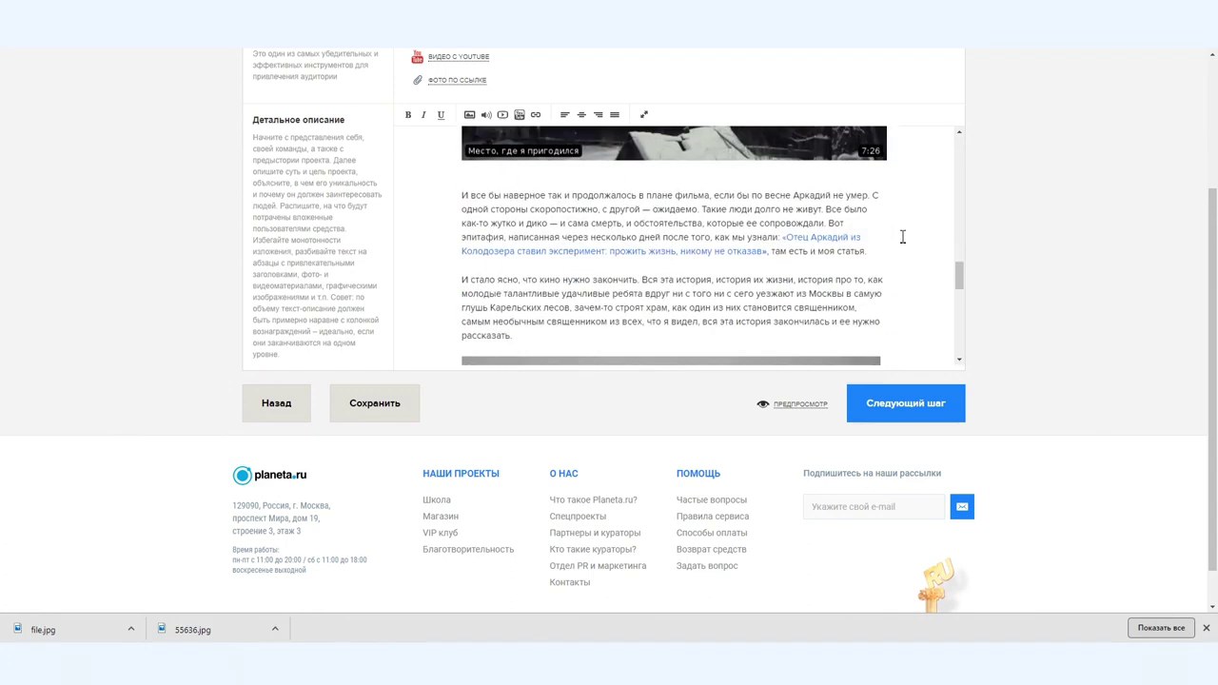
scroll(904, 238, up, 12)
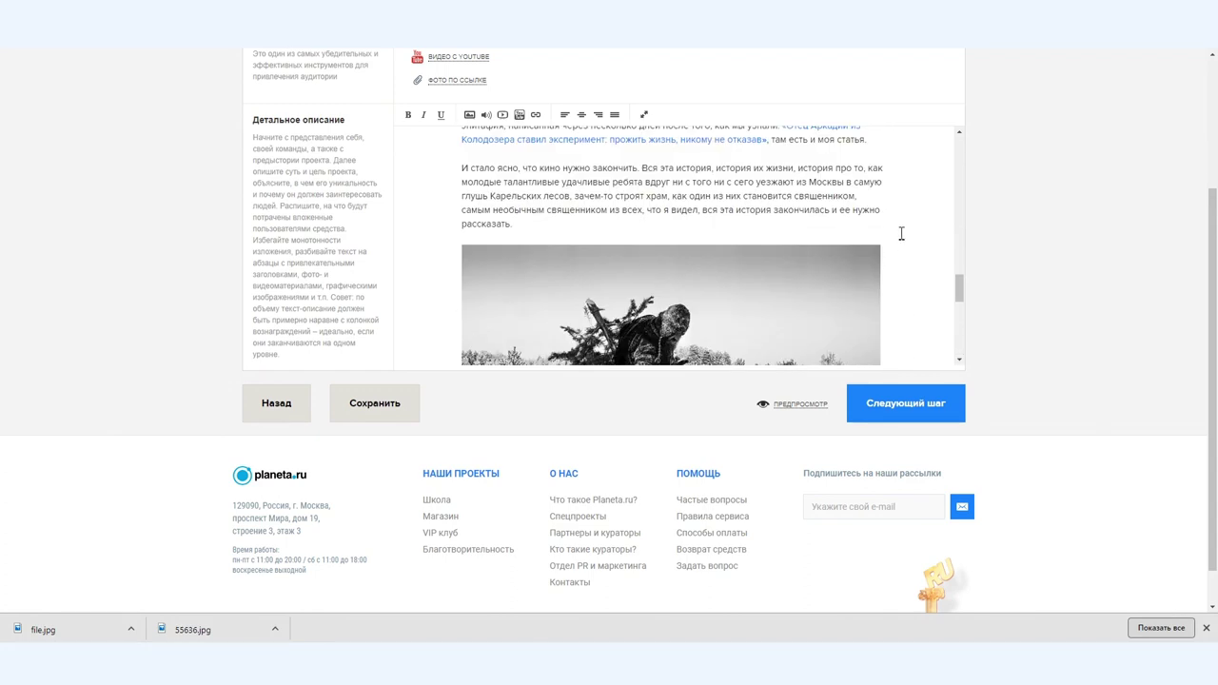
scroll(906, 241, up, 3)
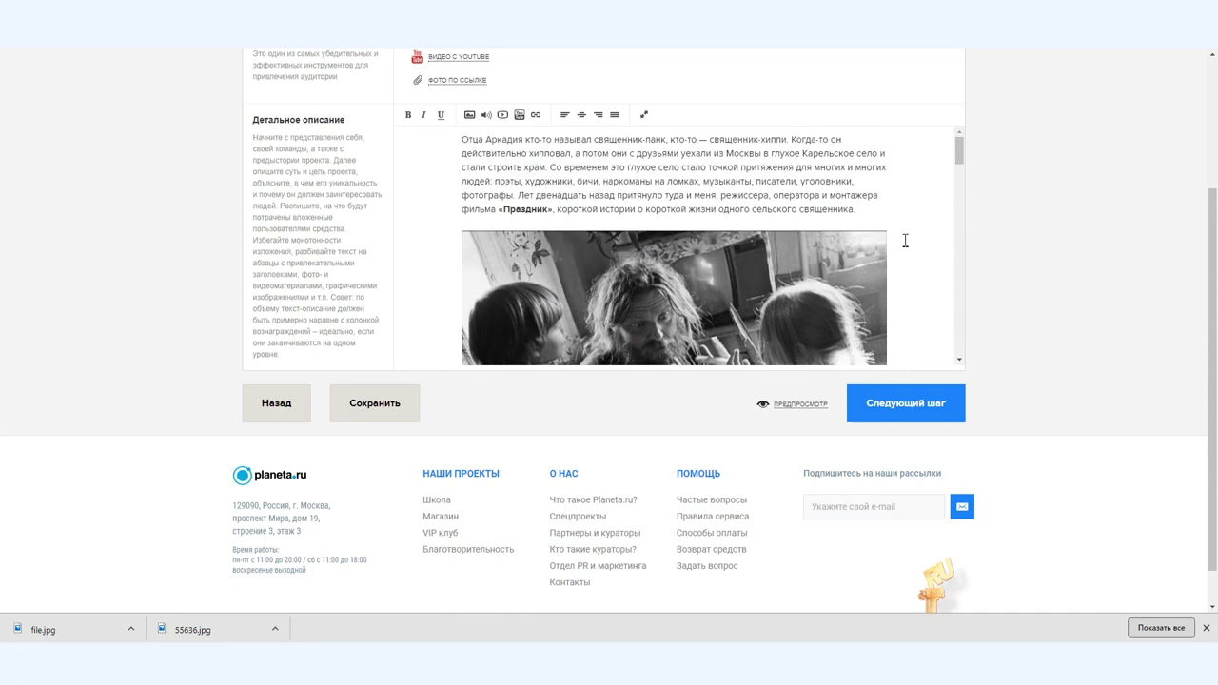
scroll(1004, 260, up, 2)
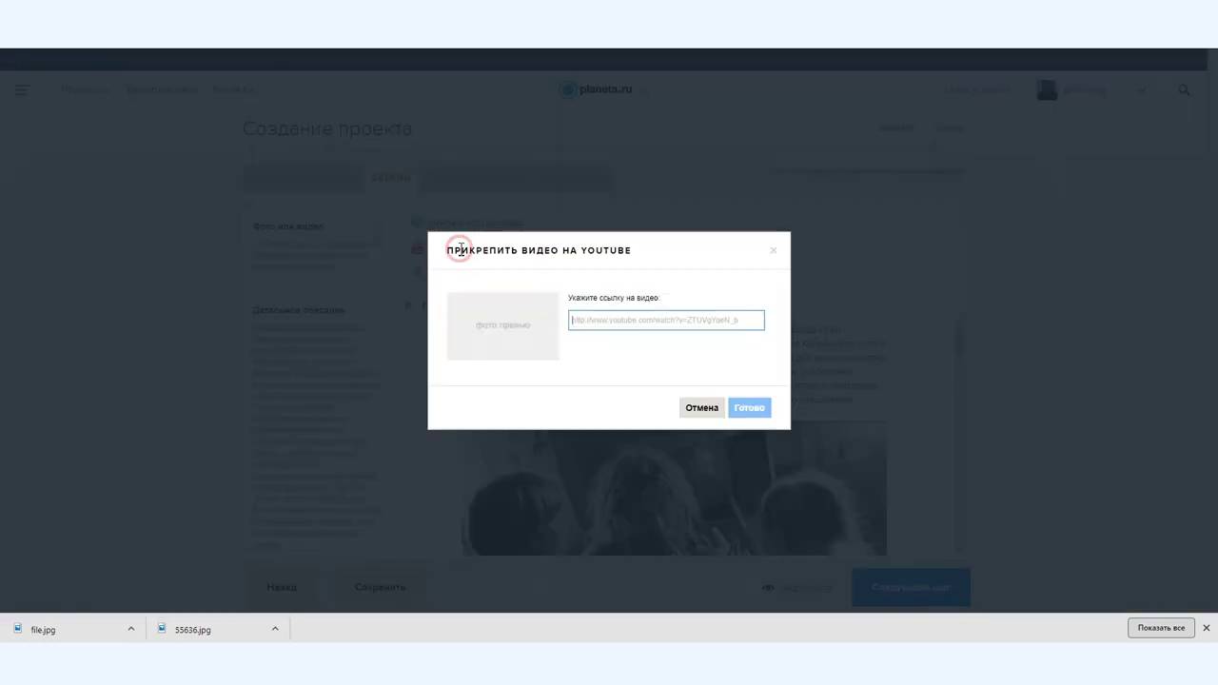
click(462, 247)
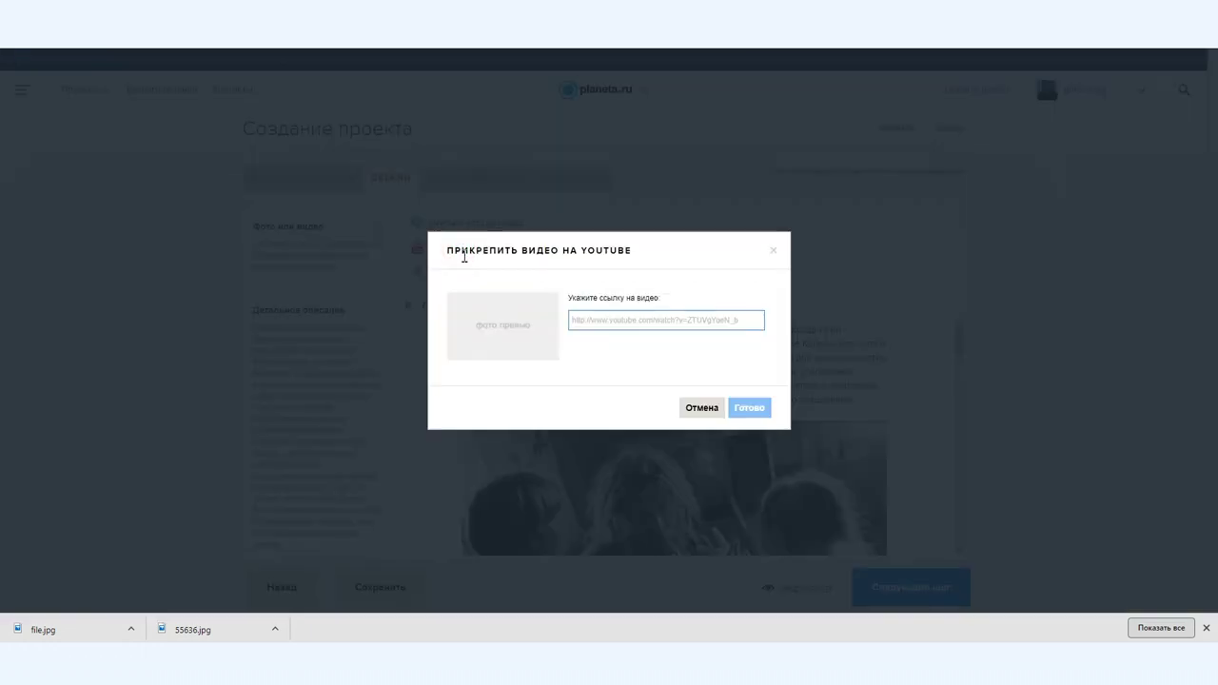
click(581, 320)
text(https://youtu.be/sHSP4ES9D10)
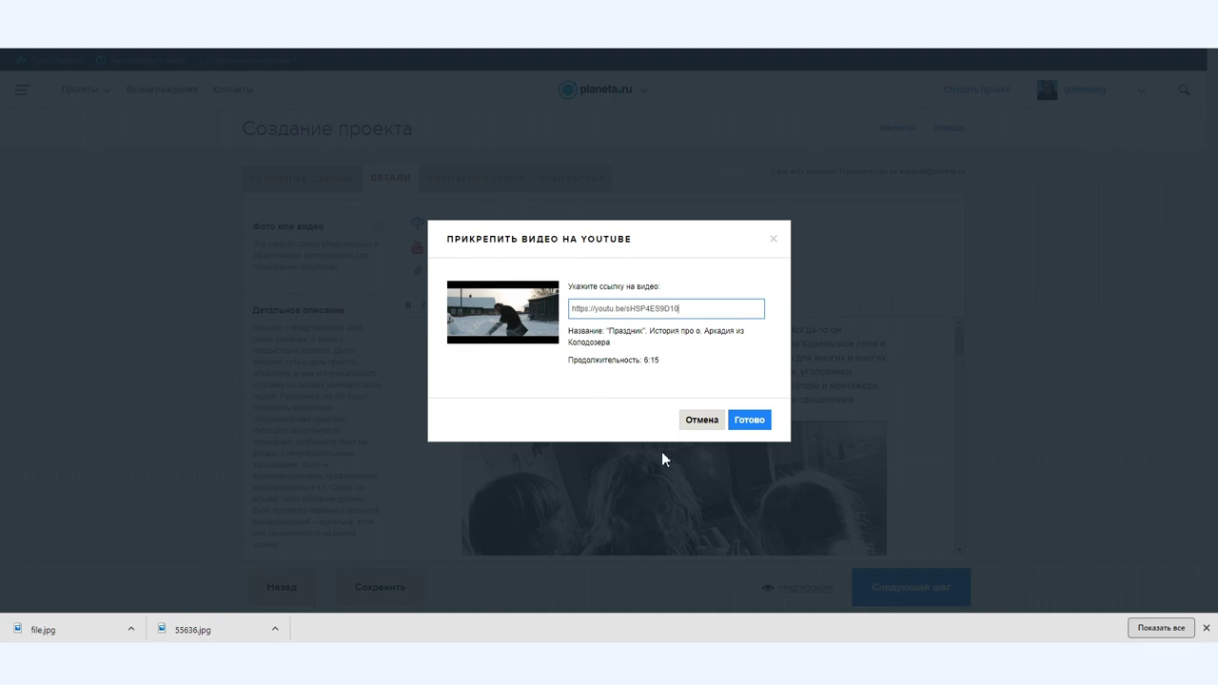
click(756, 424)
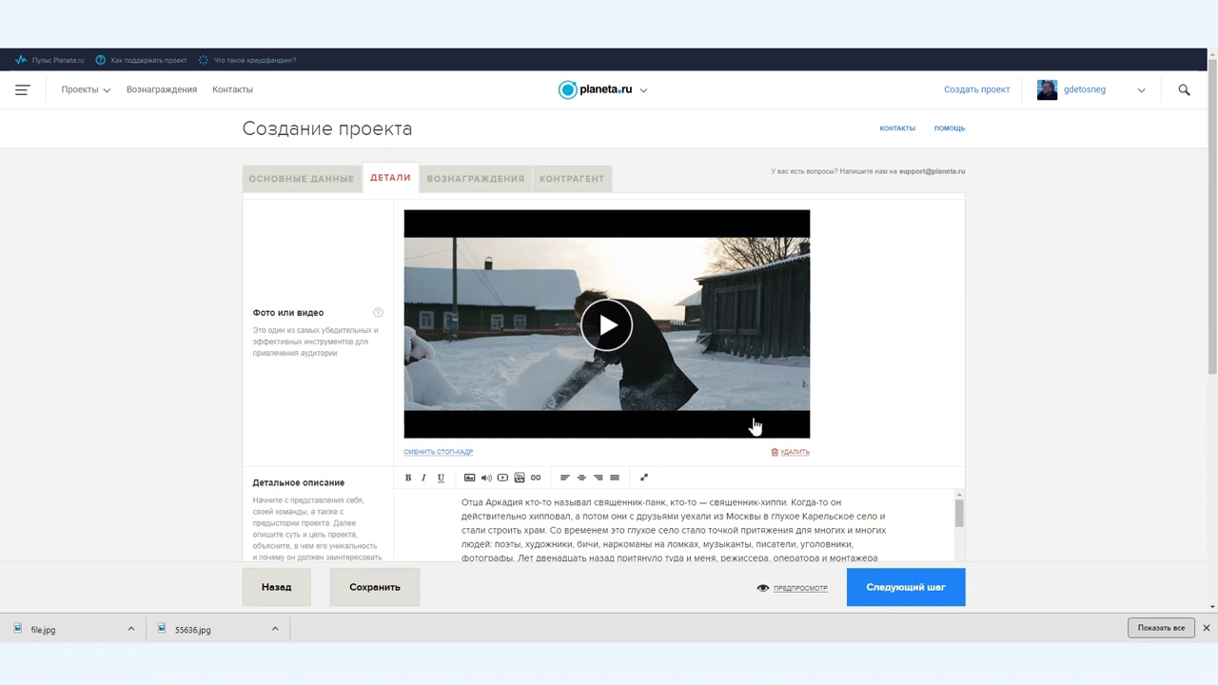
click(362, 590)
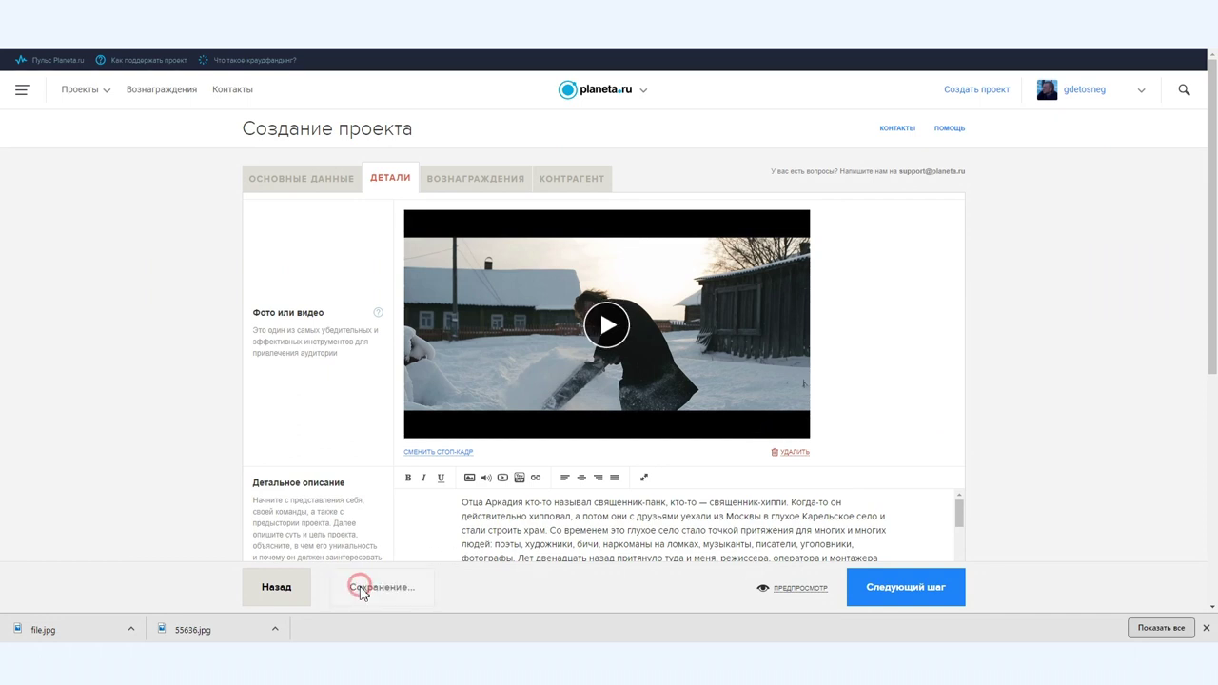
- Preview the project page down through its description, and return to the editor
scroll(751, 492, down, 5)
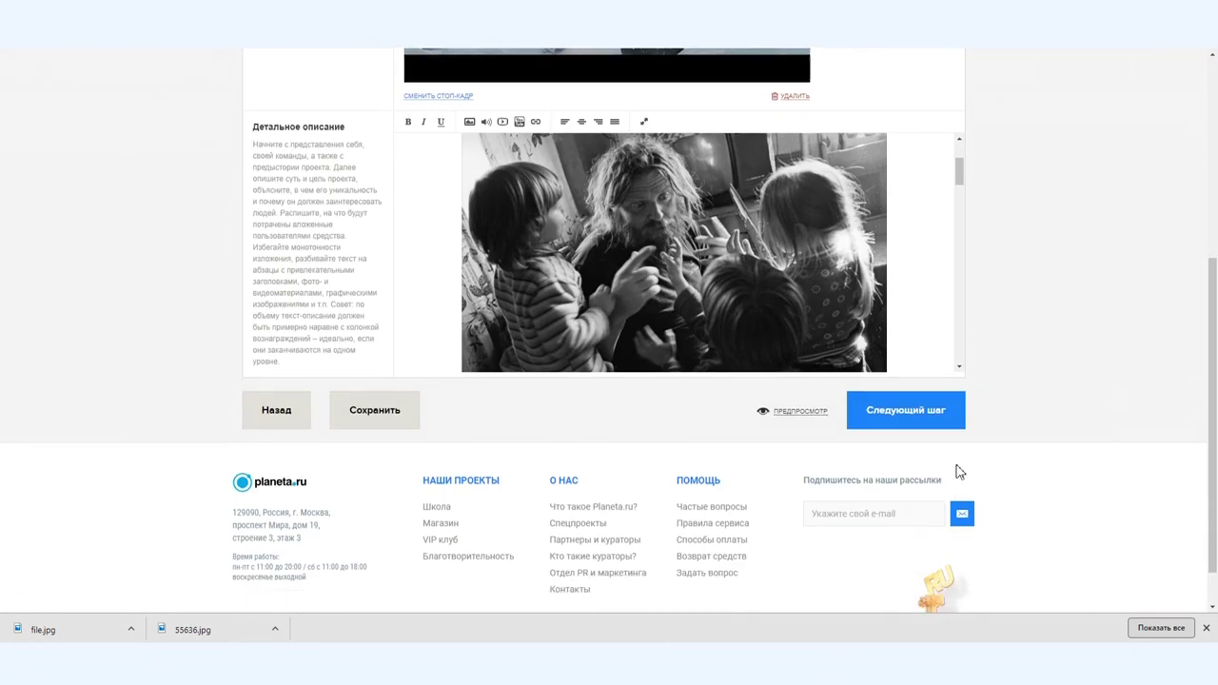
click(797, 367)
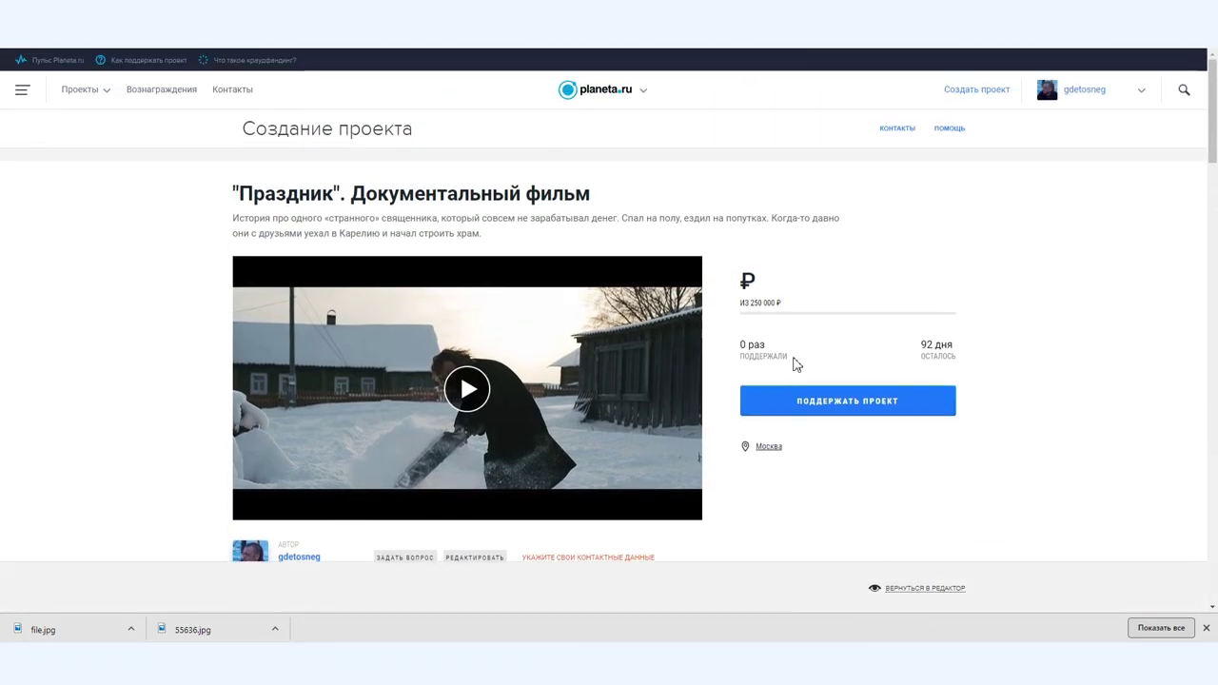
scroll(370, 381, down, 4)
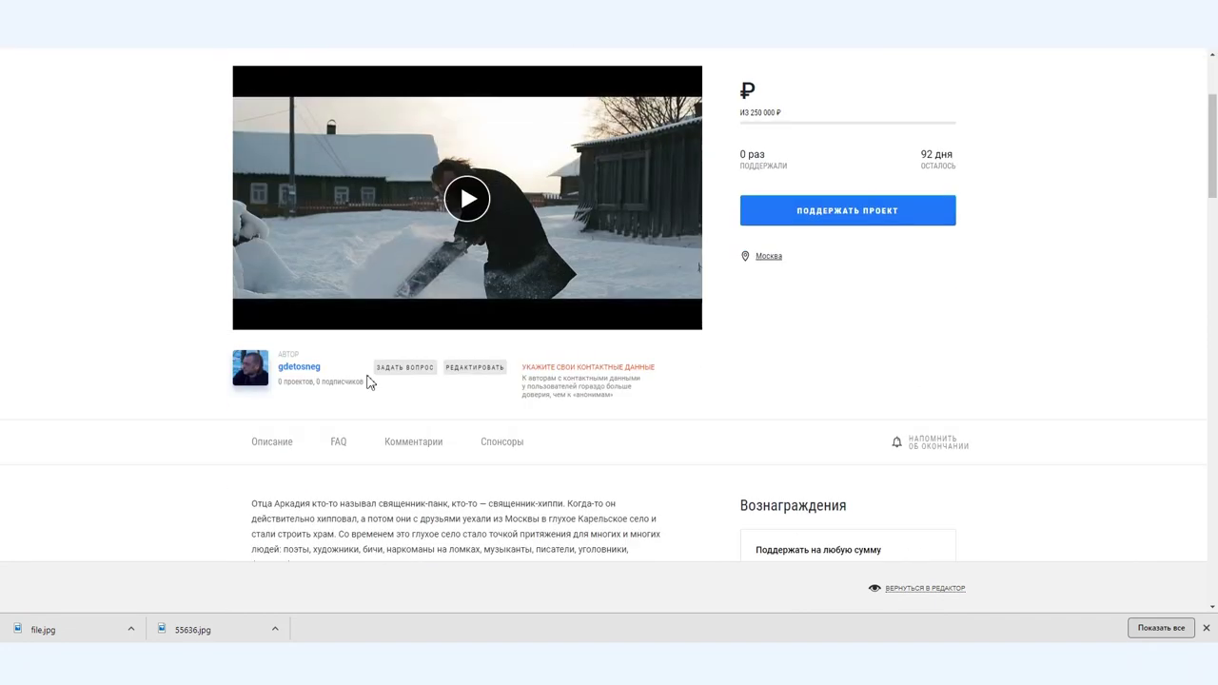
scroll(370, 381, down, 20)
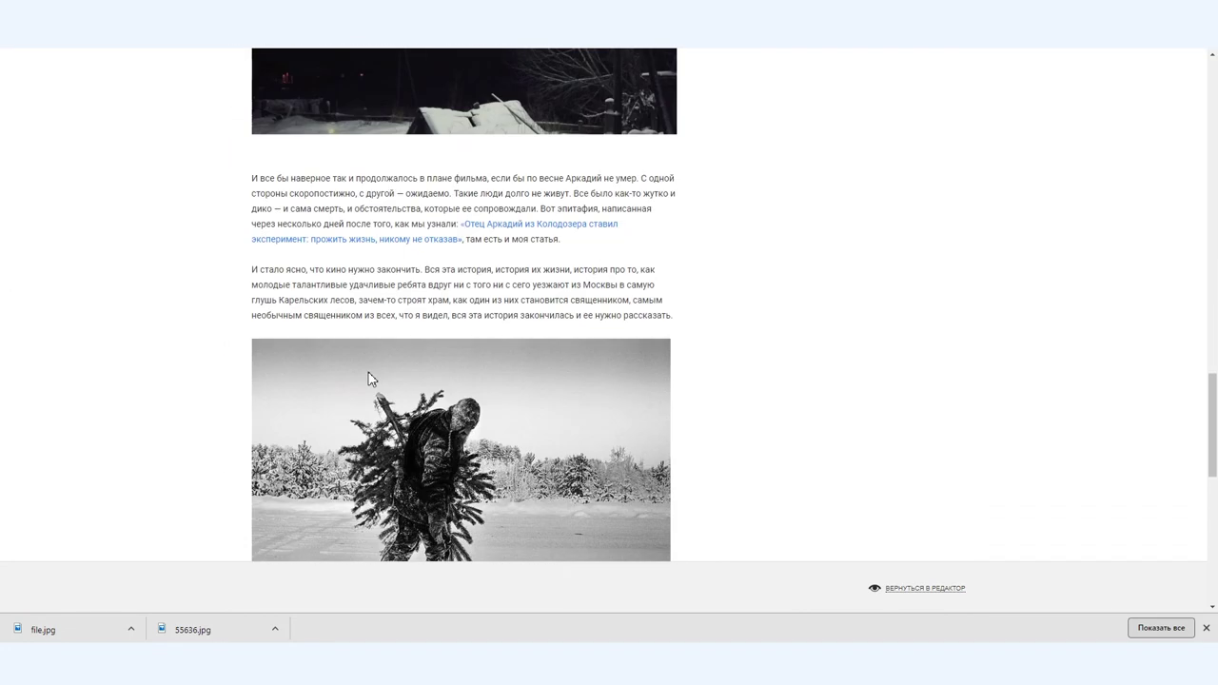
click(922, 361)
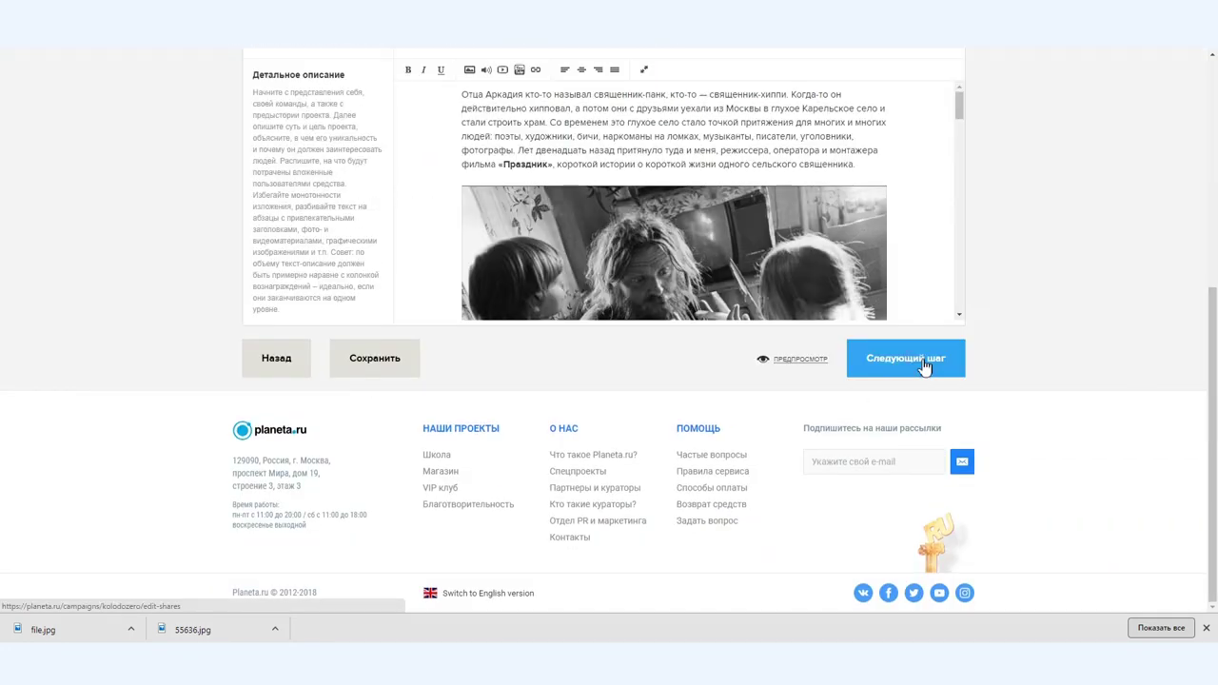
- Open the rewards section (Вознаграждения) of the project
scroll(762, 387, up, 5)
click(487, 185)
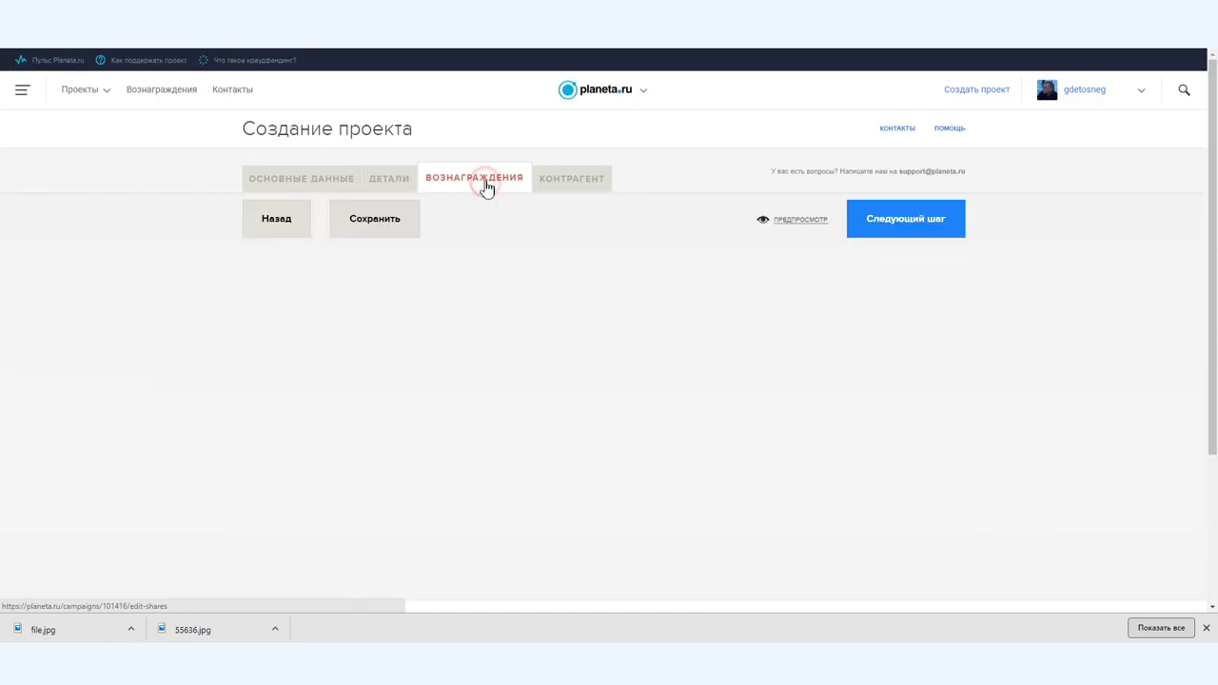
- Limit the new reward's quantity to 10 instead of leaving it unlimited
click(459, 374)
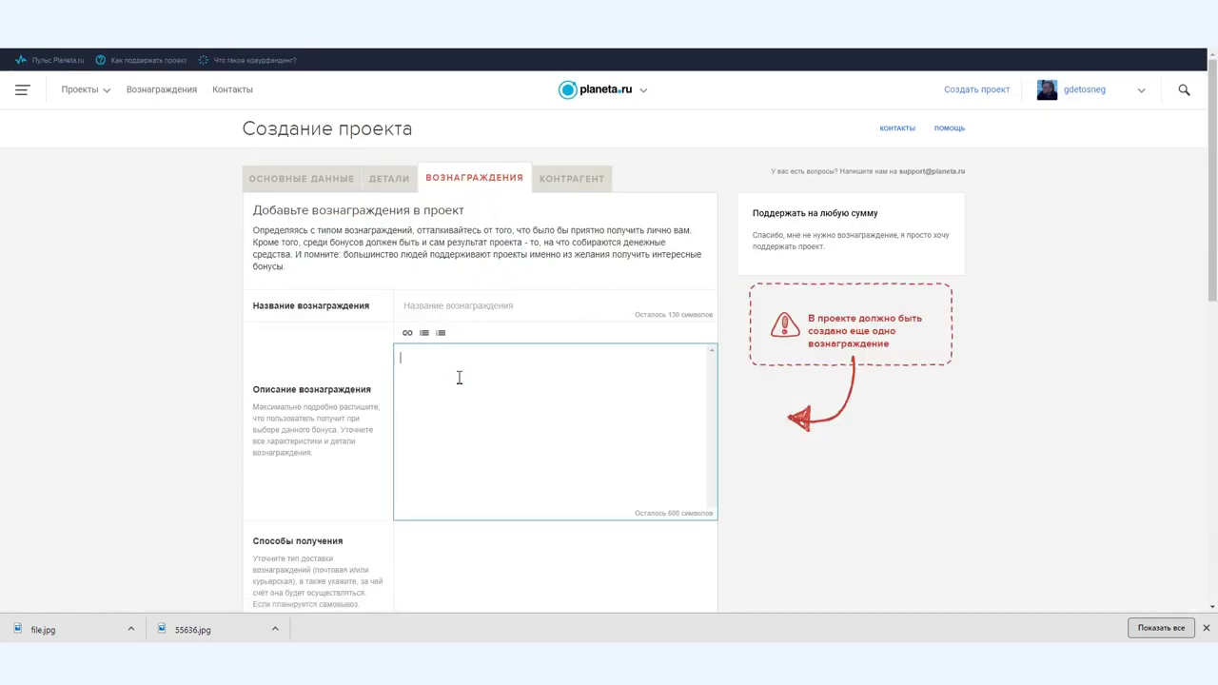
scroll(460, 378, down, 3)
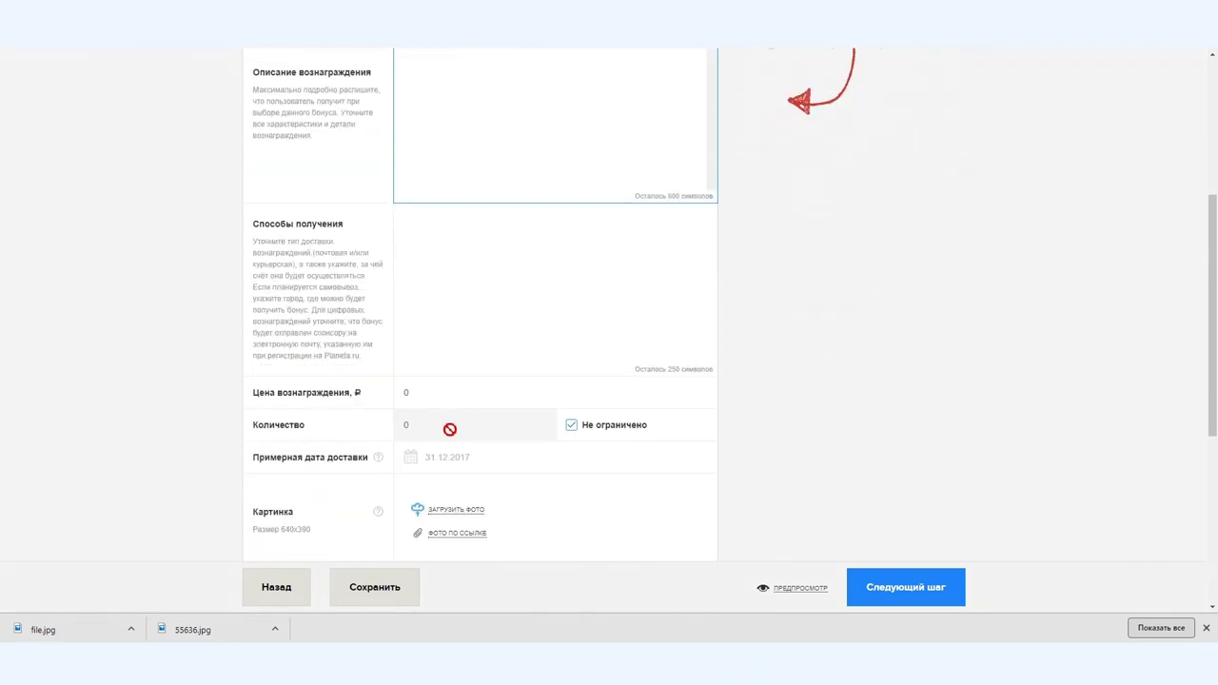
click(572, 426)
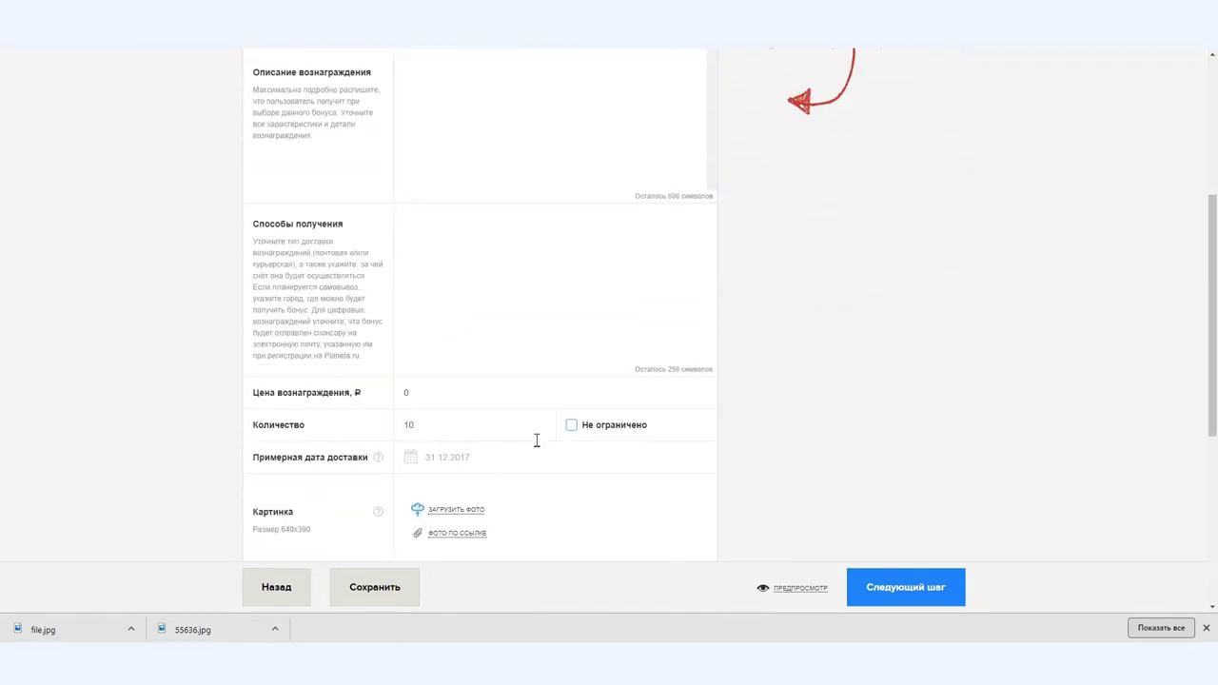
scroll(476, 442, down, 1)
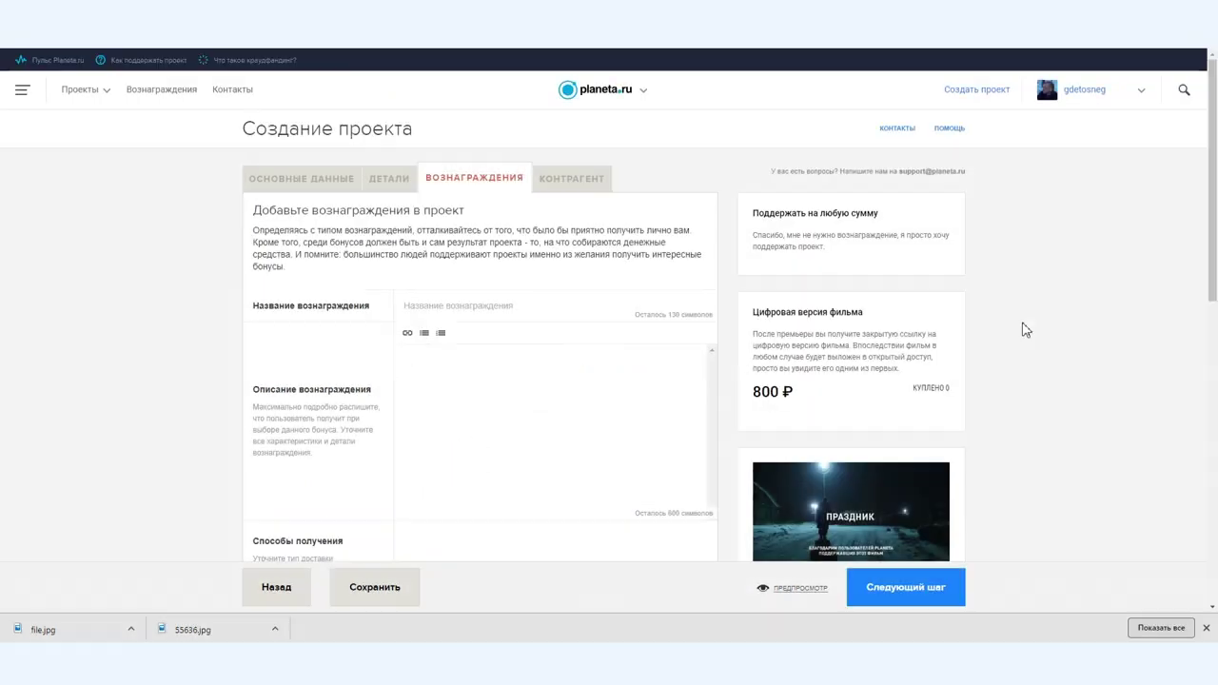
- Edit the reward "Цифровая версия фильма" and upload the image Cifra as its picture
scroll(1022, 329, down, 4)
scroll(1041, 418, up, 3)
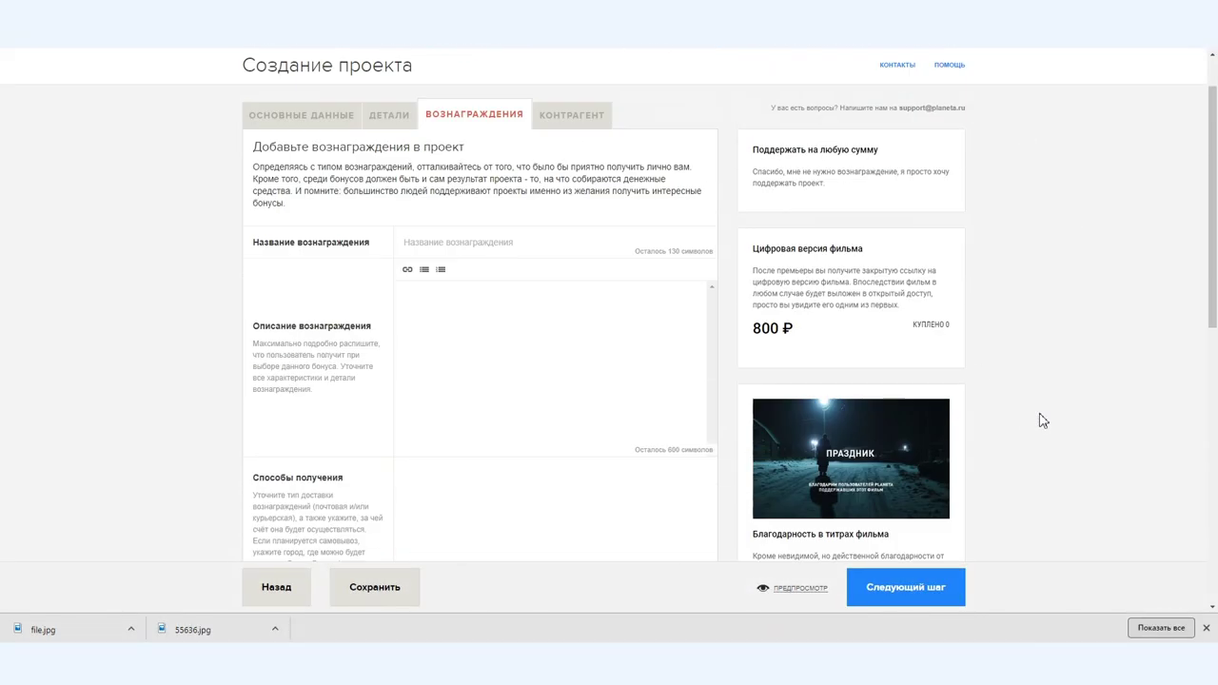
mouse_move(861, 314)
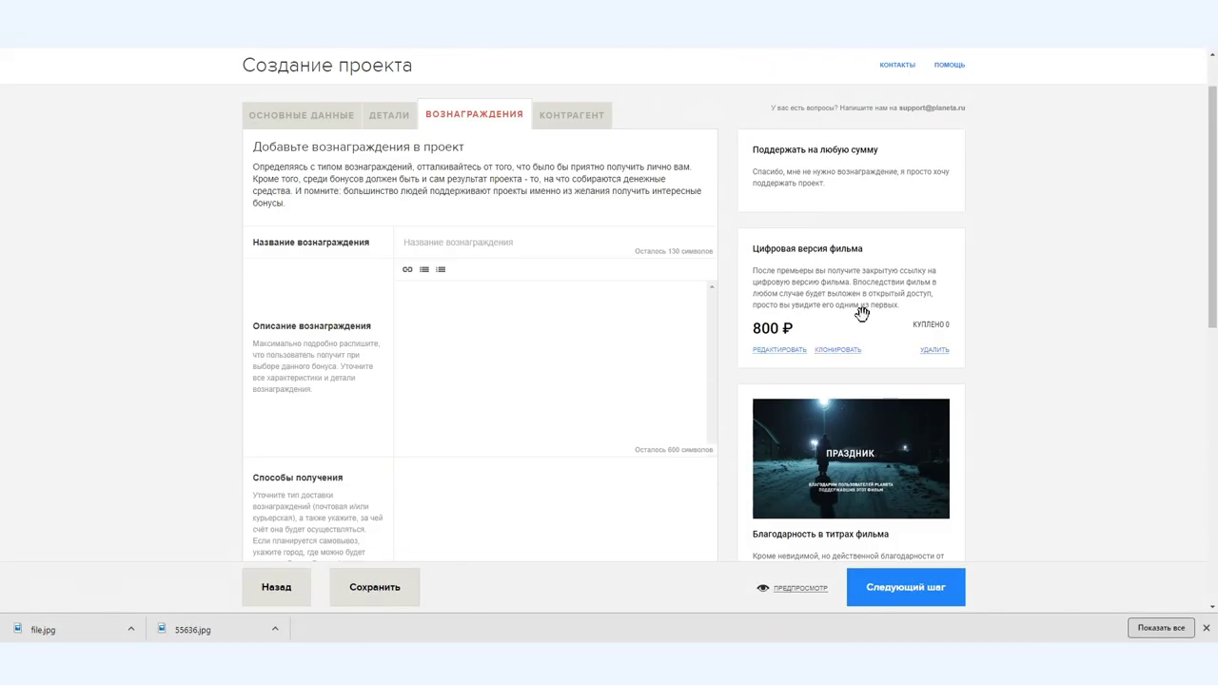
click(779, 350)
scroll(670, 391, down, 3)
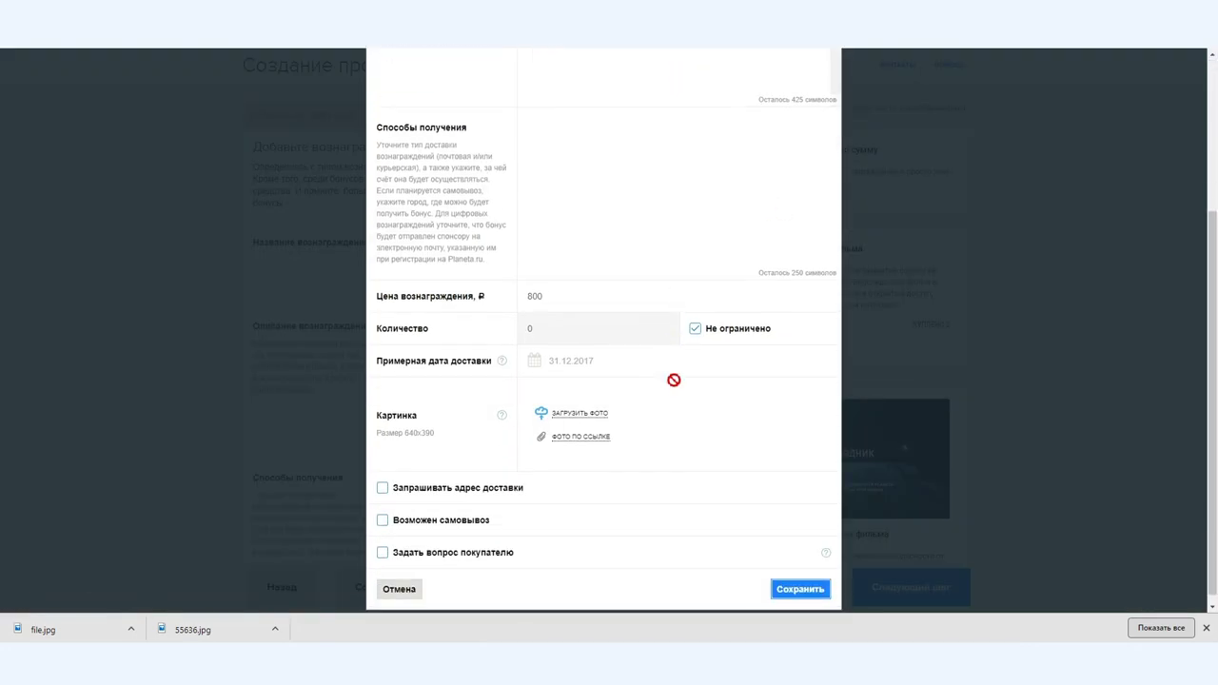
click(592, 403)
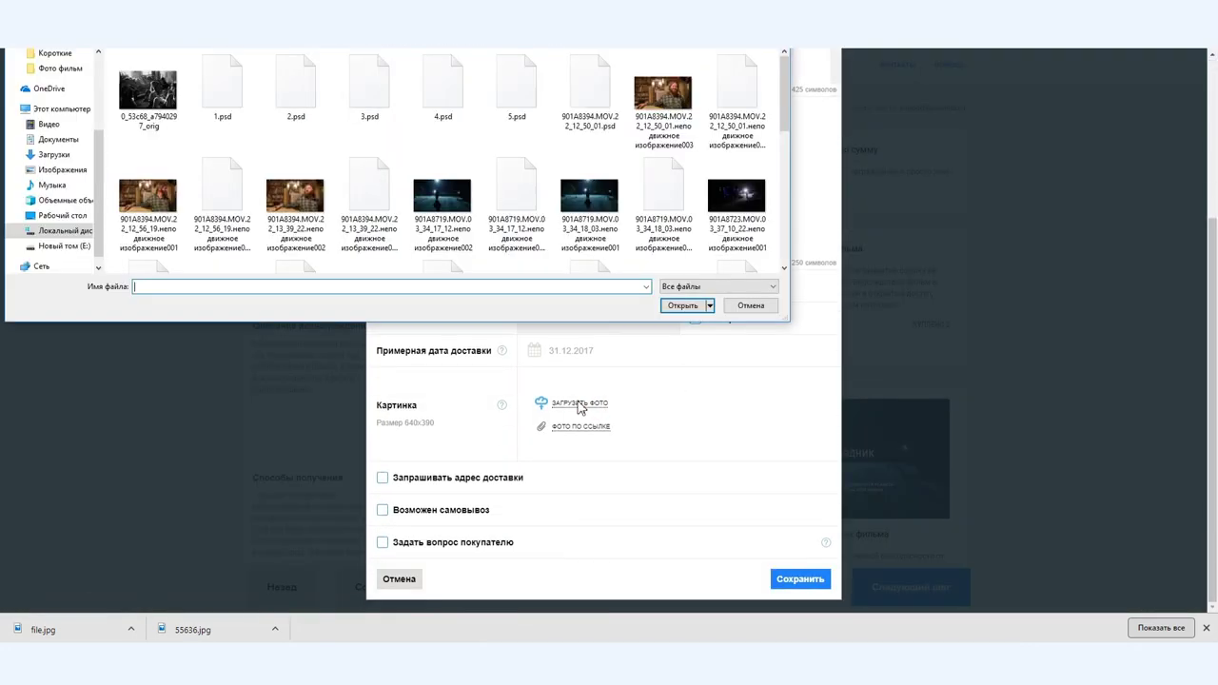
drag(787, 97, 779, 183)
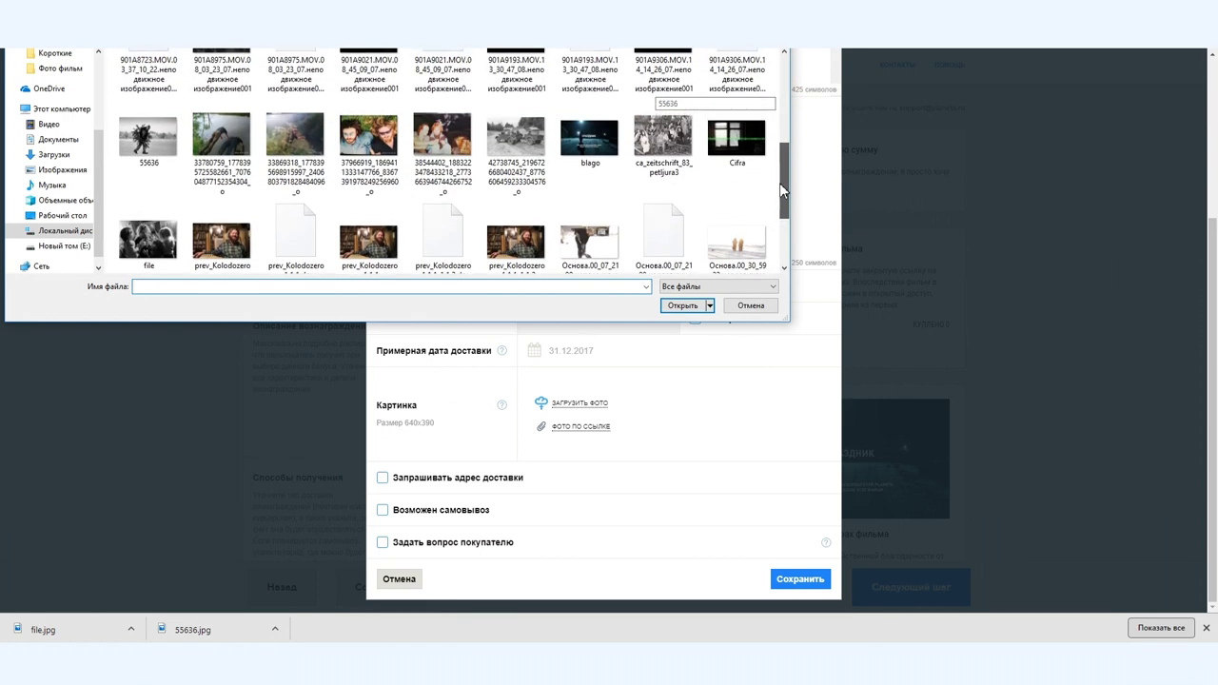
click(740, 144)
double_click(740, 146)
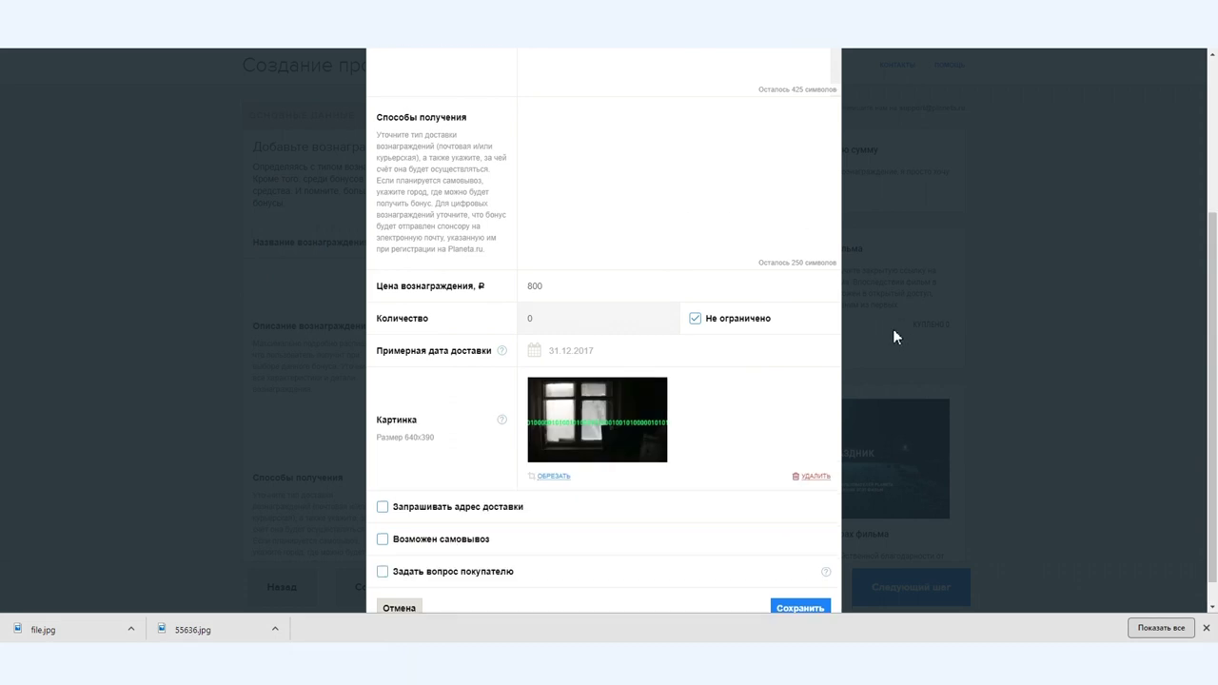
- Enable a buyer question for the reward asking for the full name (ФИО) and e-mail address, and save the reward
scroll(715, 344, down, 1)
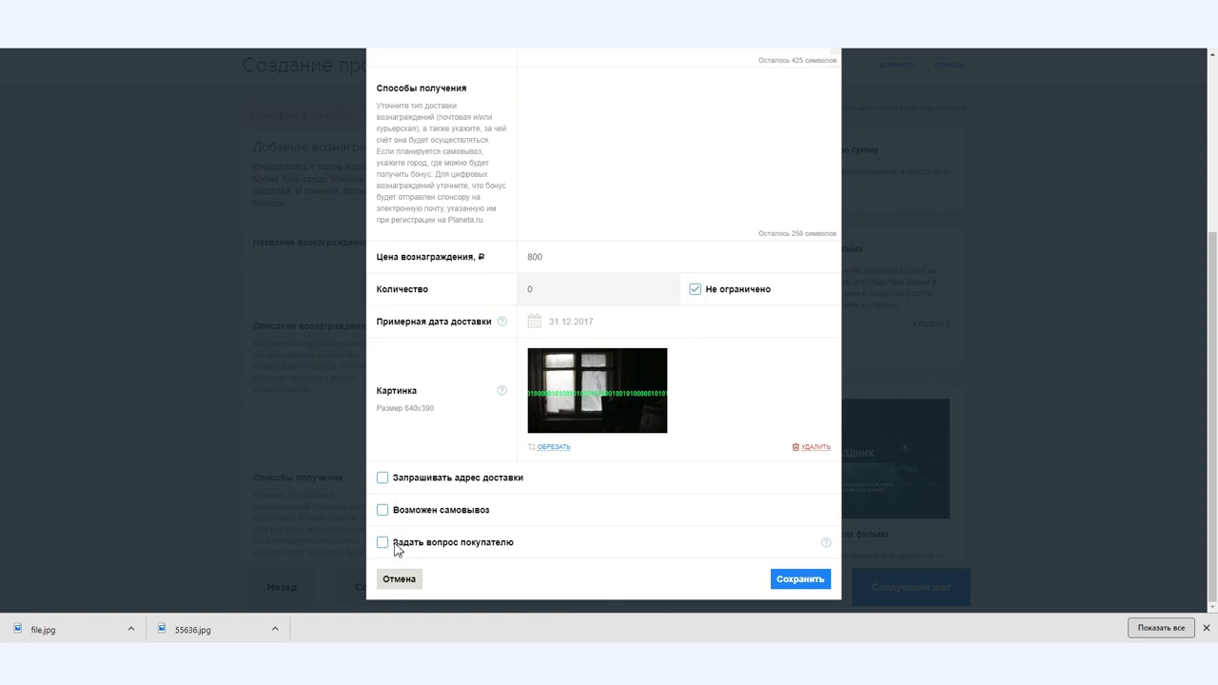
click(382, 543)
scroll(580, 544, down, 2)
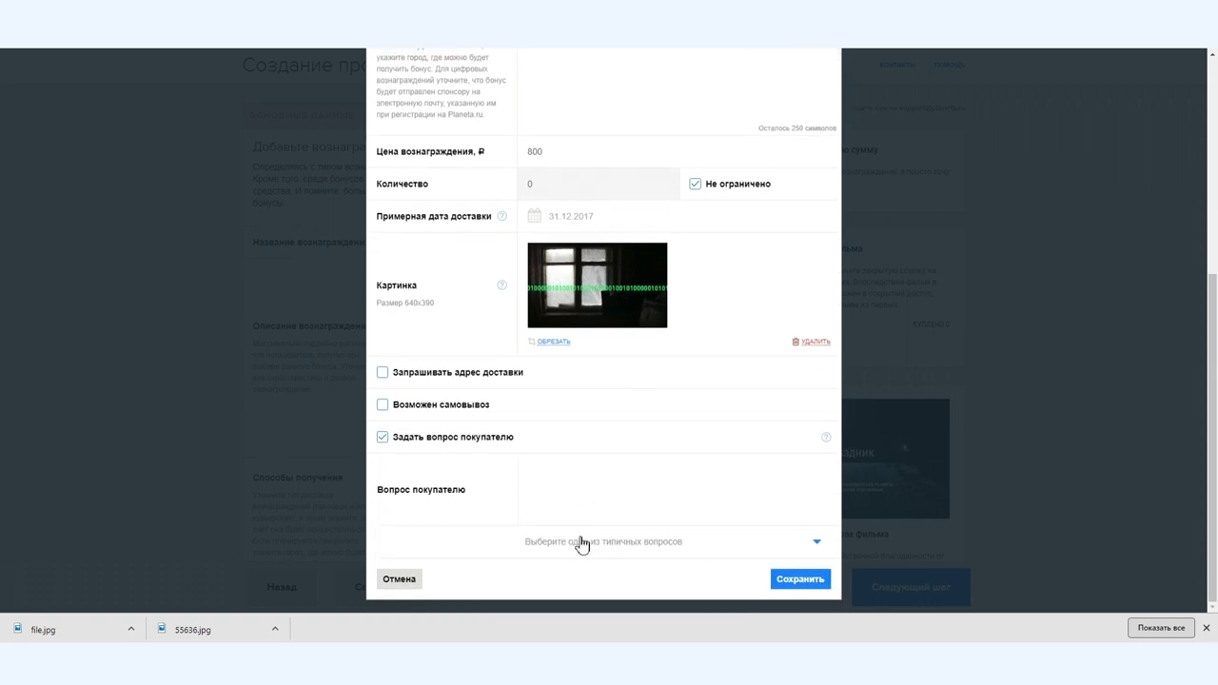
click(582, 543)
scroll(580, 543, down, 1)
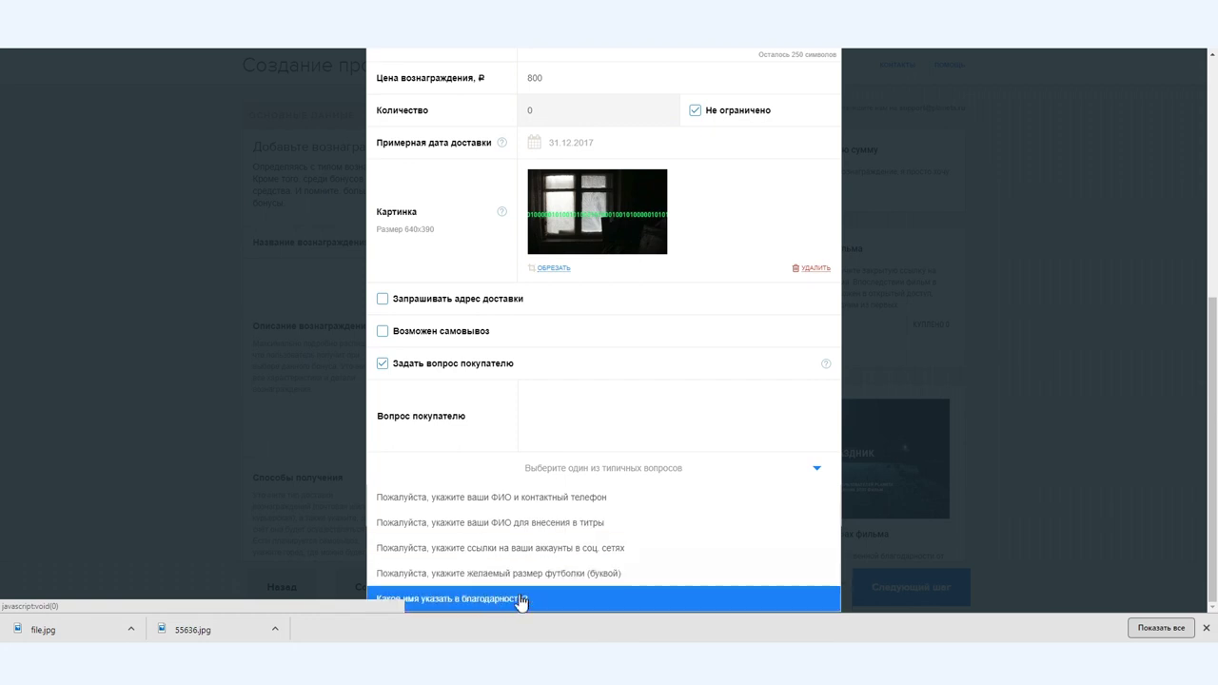
click(537, 499)
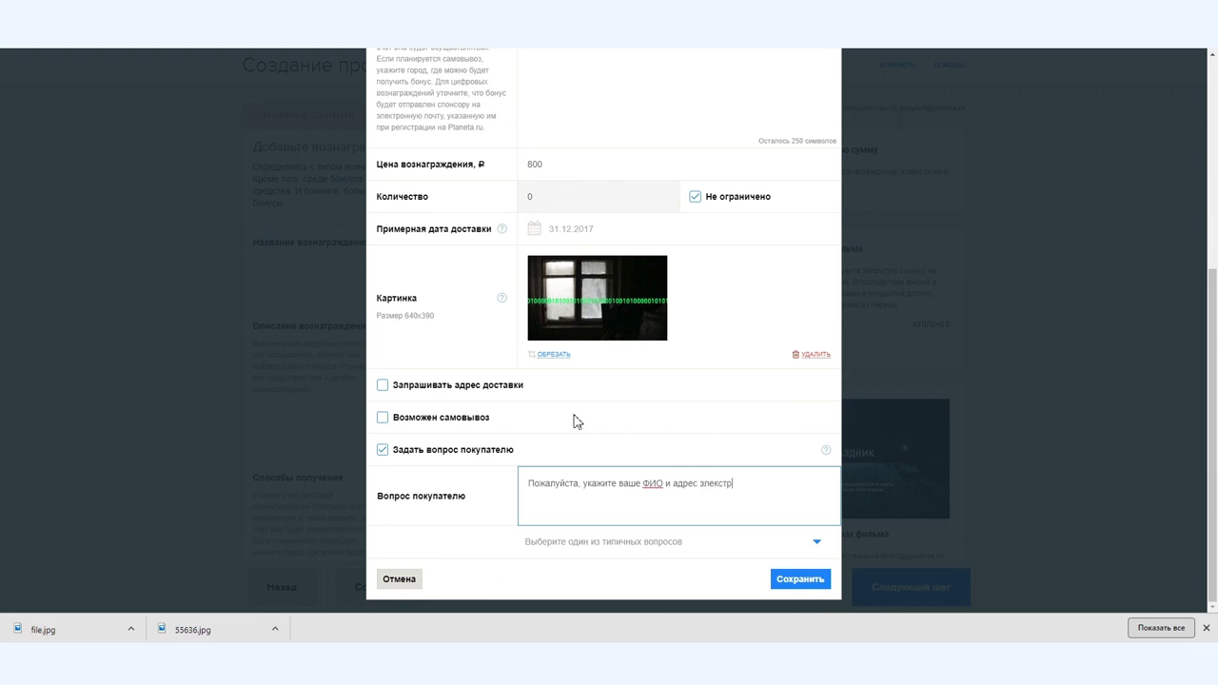
click(820, 582)
scroll(631, 451, up, 3)
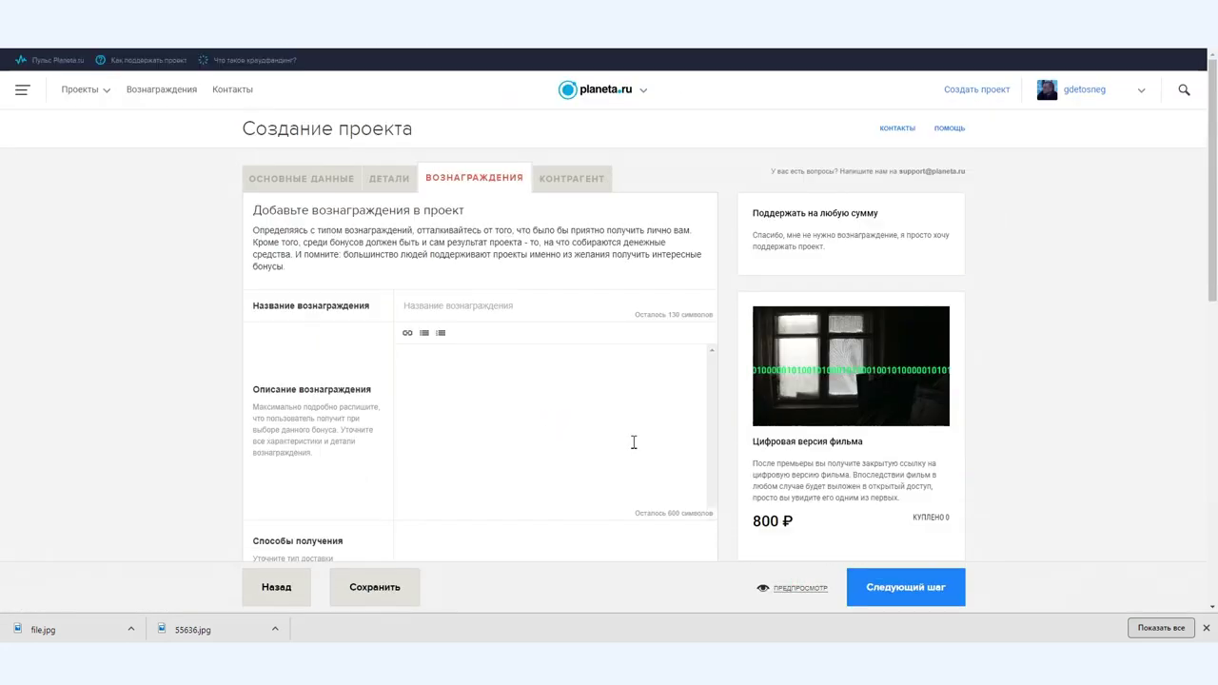
- Preview the project page with its rewards down to the end of the description, and return to the rewards editor
scroll(1066, 435, down, 5)
click(797, 589)
scroll(1081, 362, down, 3)
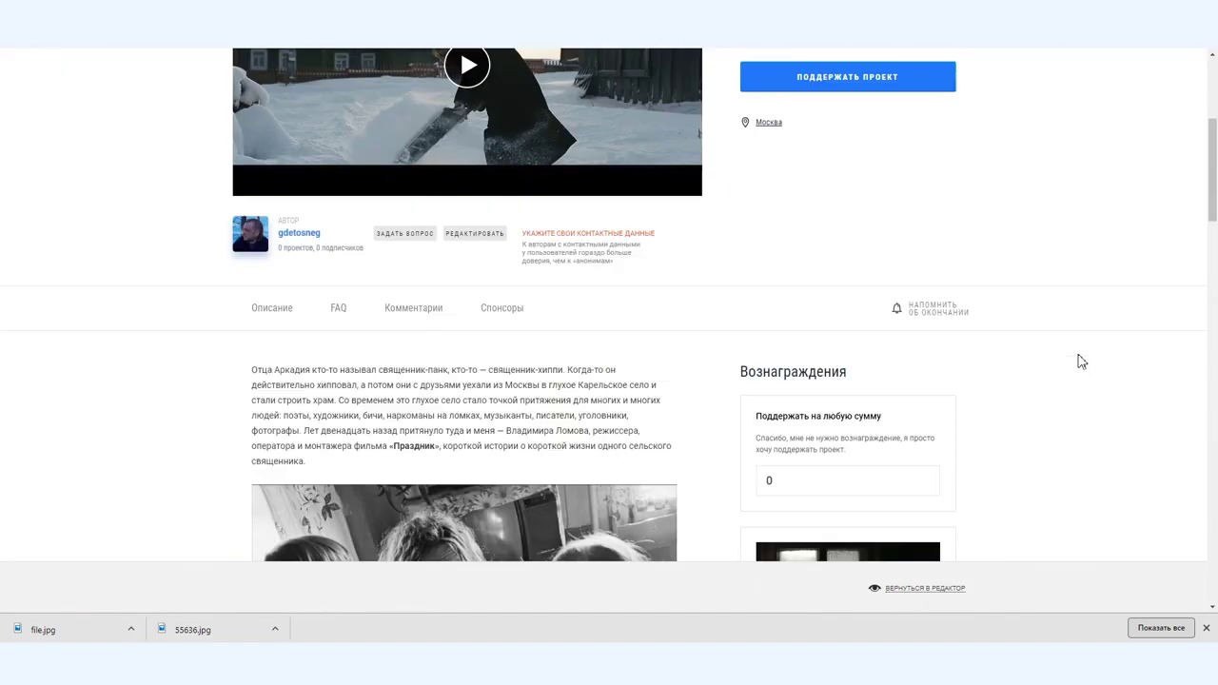
scroll(1081, 361, down, 3)
scroll(1081, 360, down, 6)
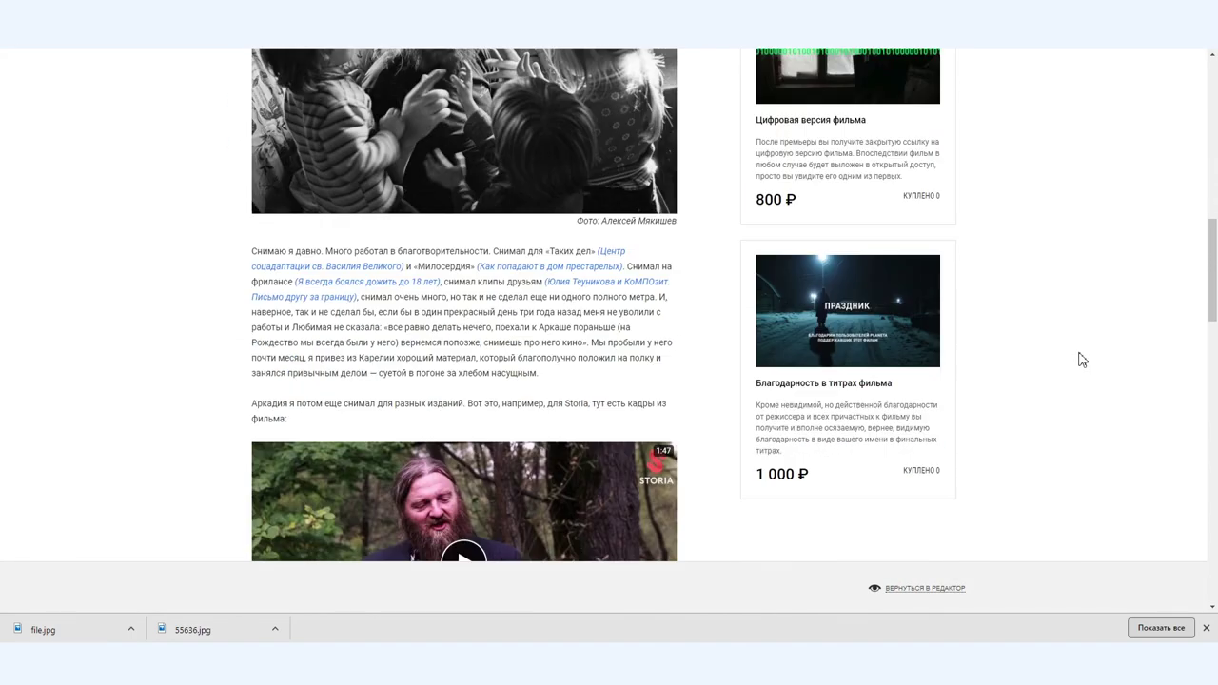
scroll(1081, 359, down, 14)
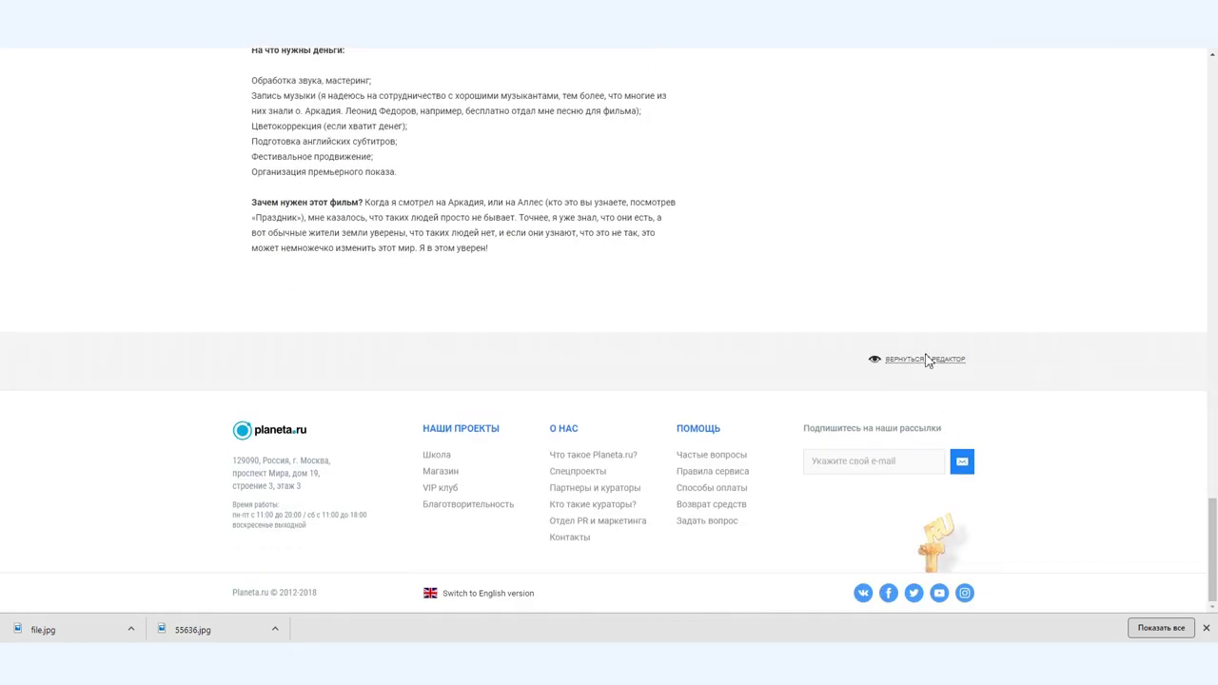
click(925, 360)
scroll(1094, 378, up, 3)
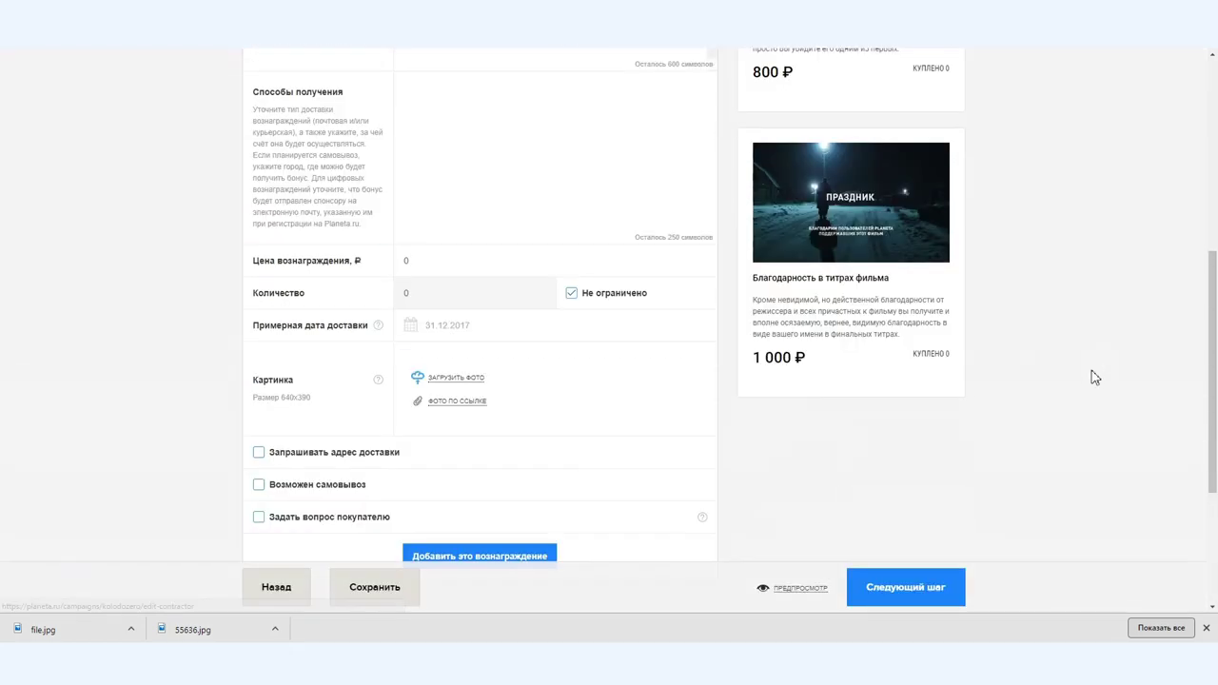
scroll(1095, 378, up, 5)
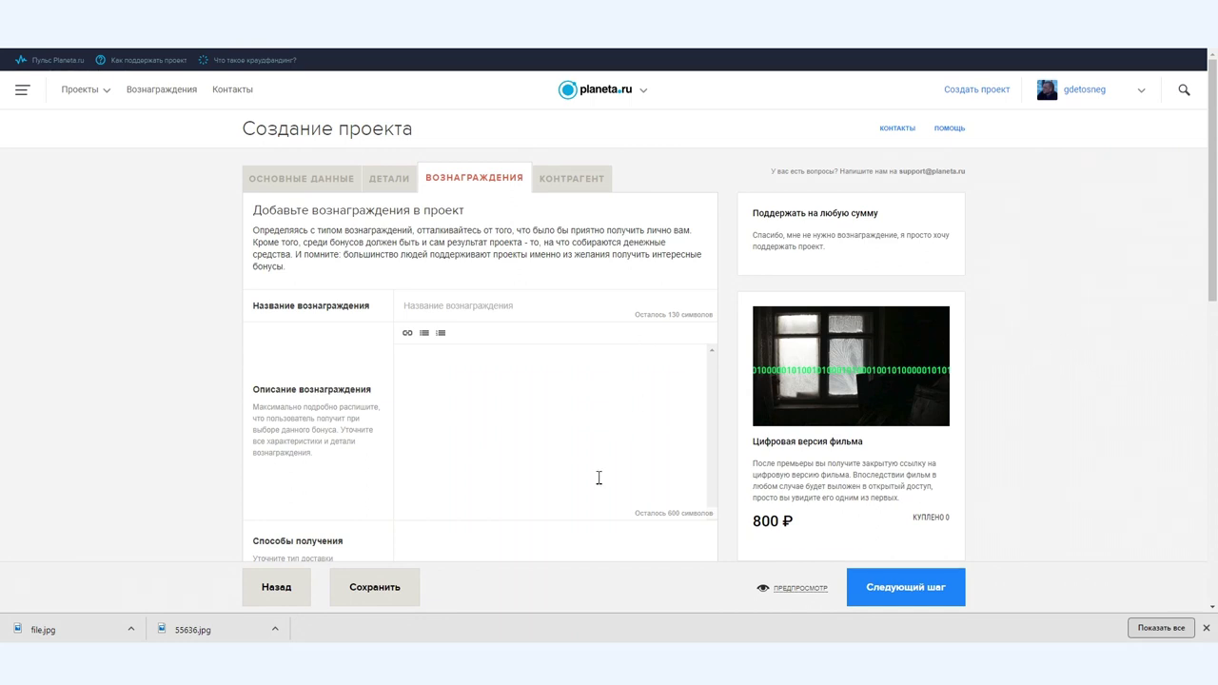
- Open the counterparty section (Контрагент), look through its form and submit the project for moderation
click(571, 176)
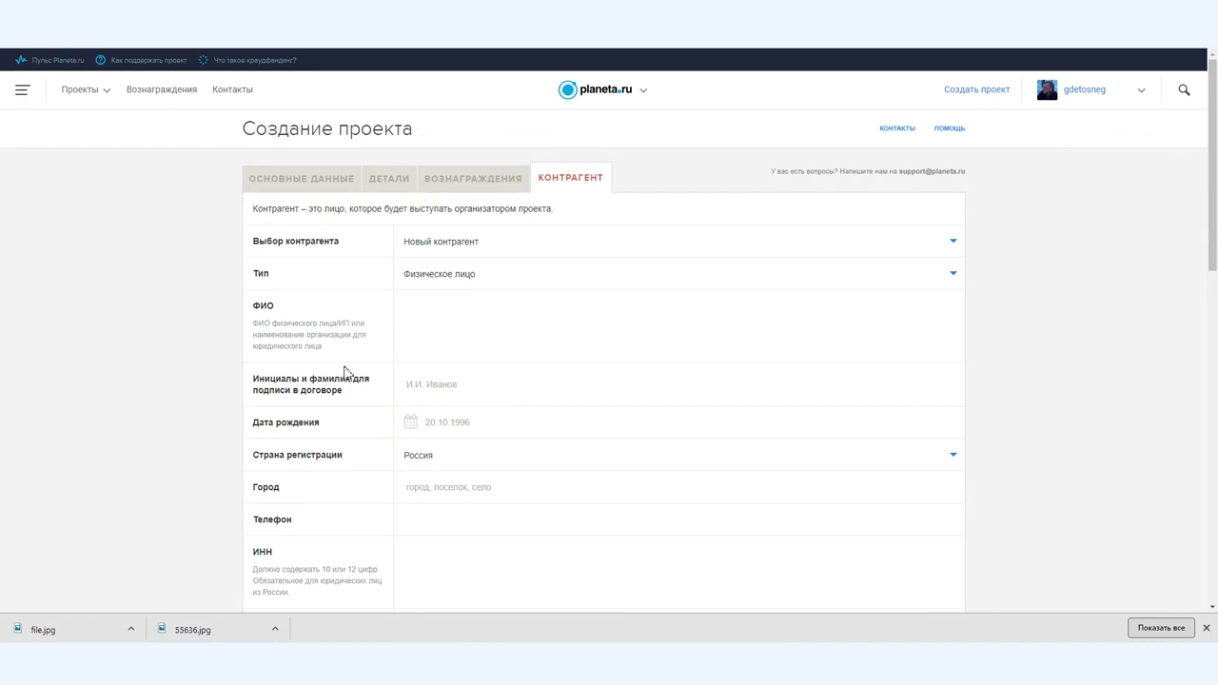
scroll(345, 371, down, 12)
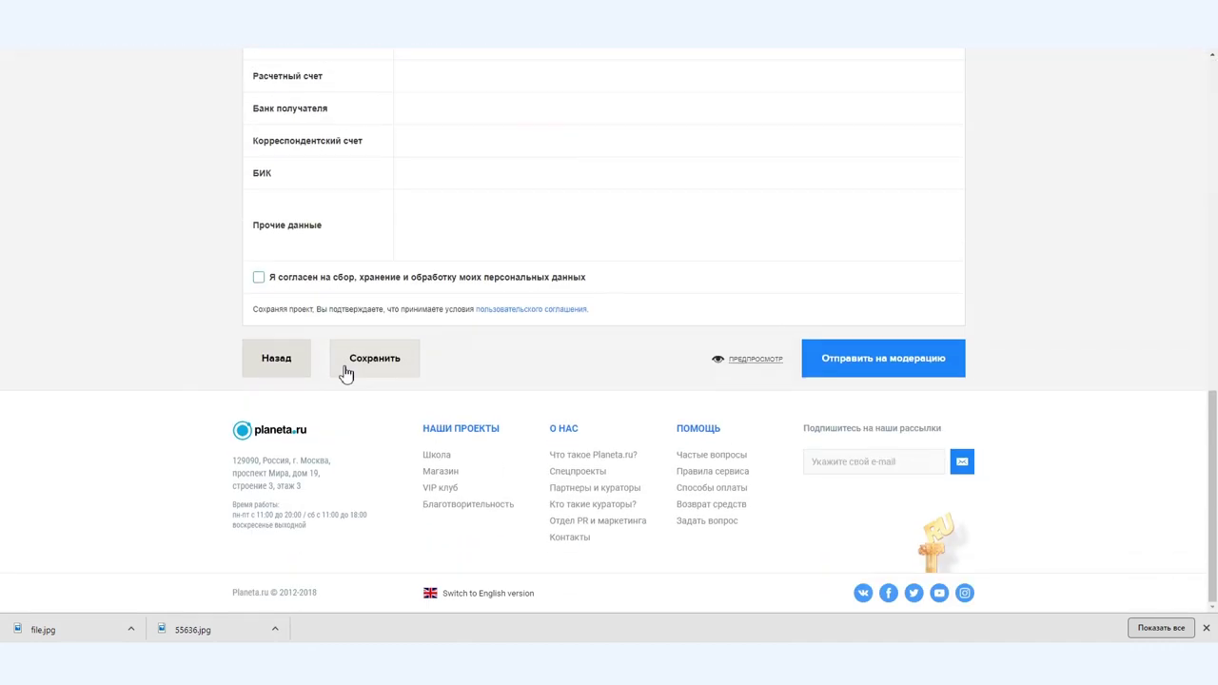
scroll(346, 374, up, 2)
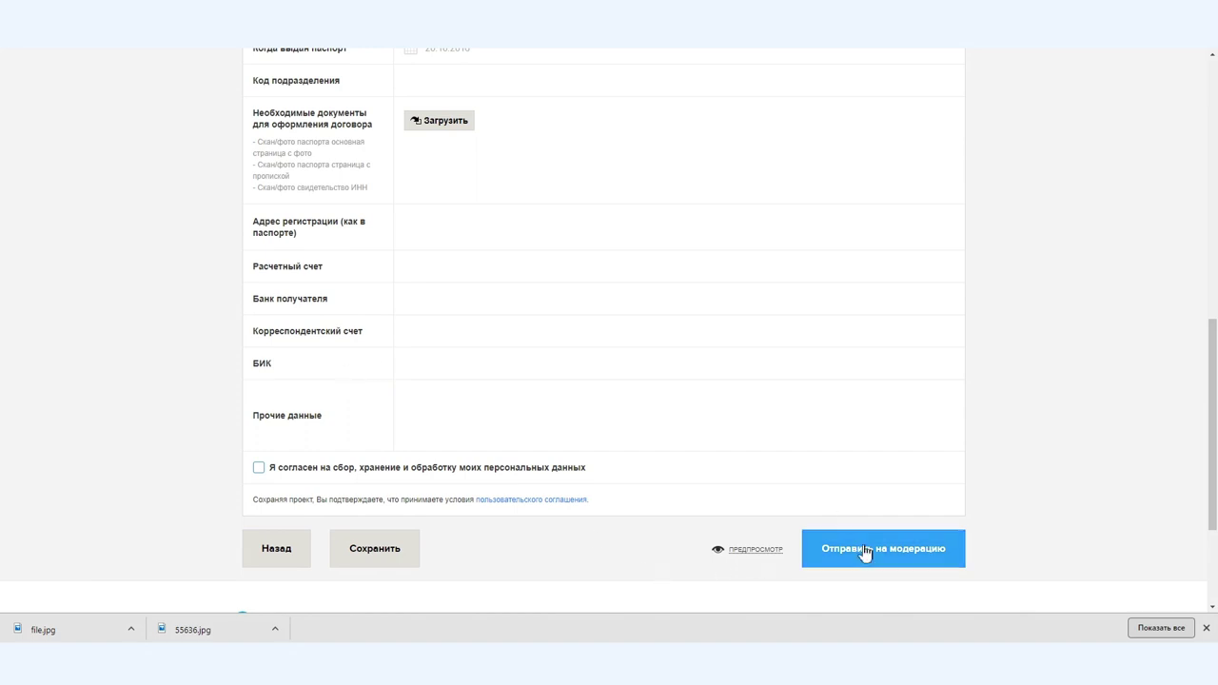
click(866, 550)
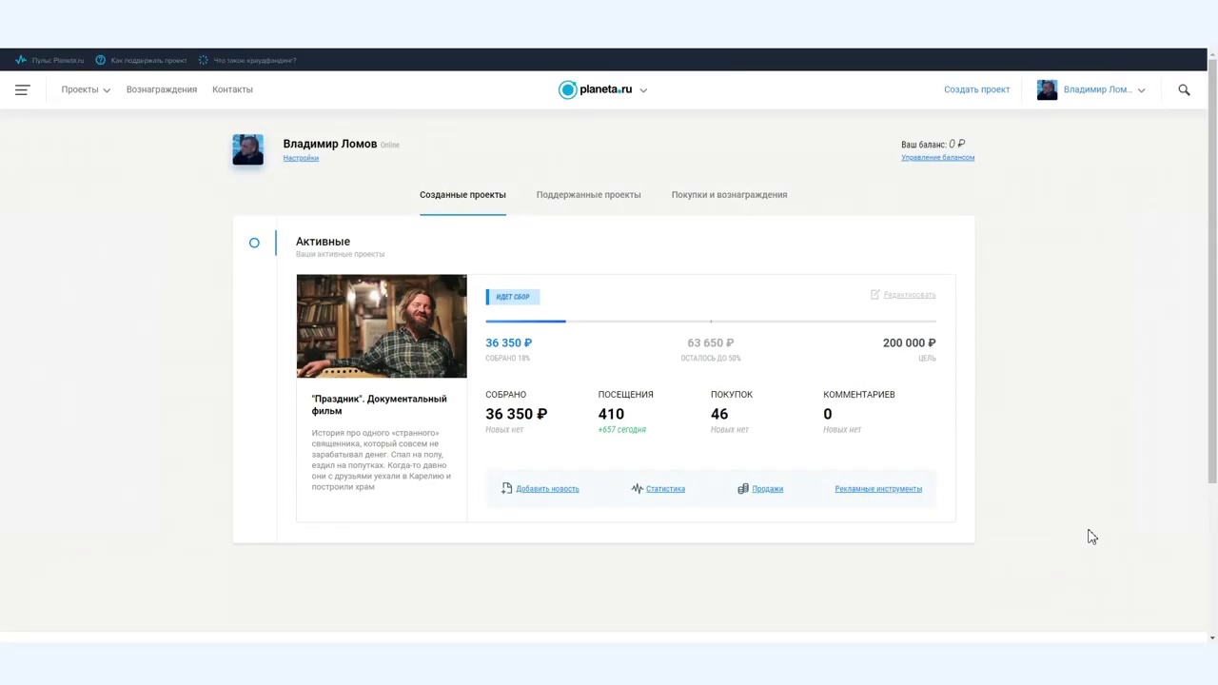